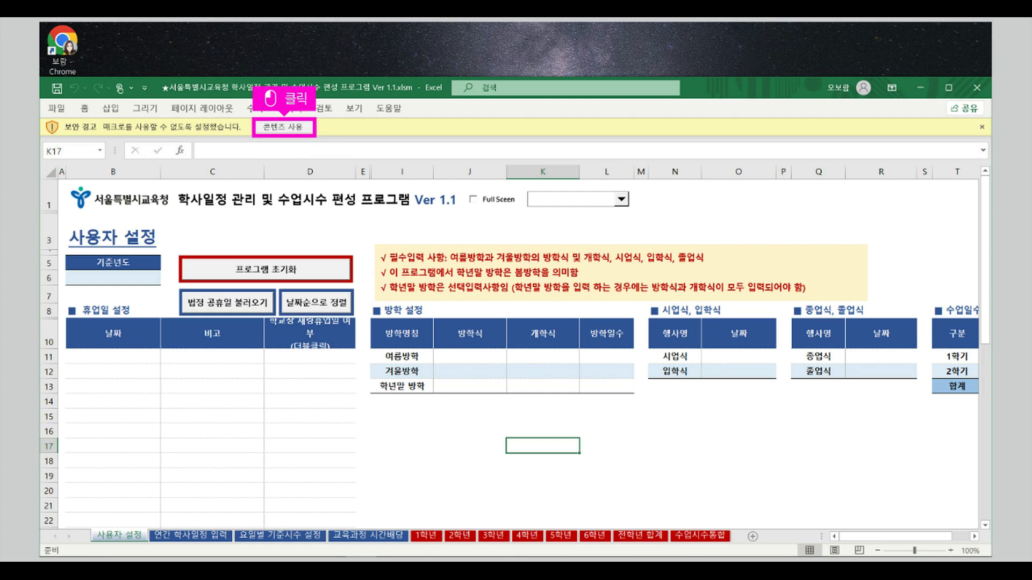
Step: Enable the workbook's macro content and turn off the full-screen view of the 사용자 설정 sheet
{"action": "left_click", "coordinate": [304, 134]}
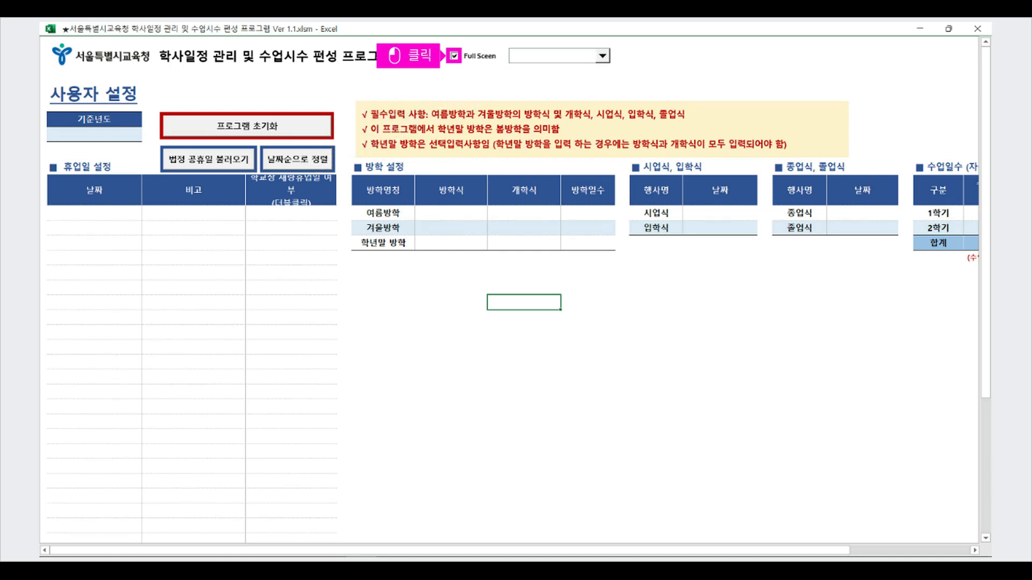
{"action": "left_click", "coordinate": [454, 56]}
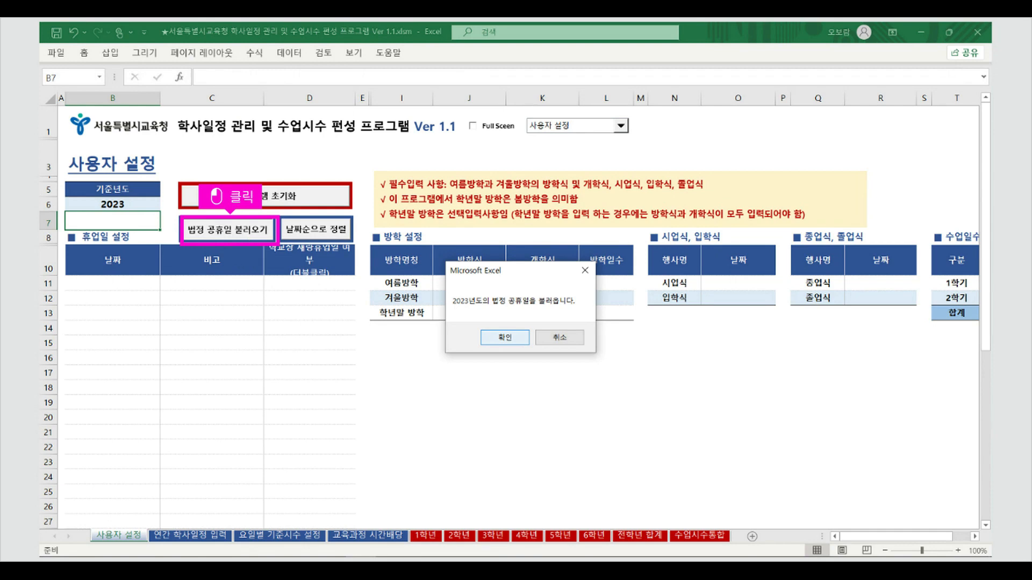
Step: Load the 2023 statutory holidays into the holiday list
{"action": "key", "text": "Return"}
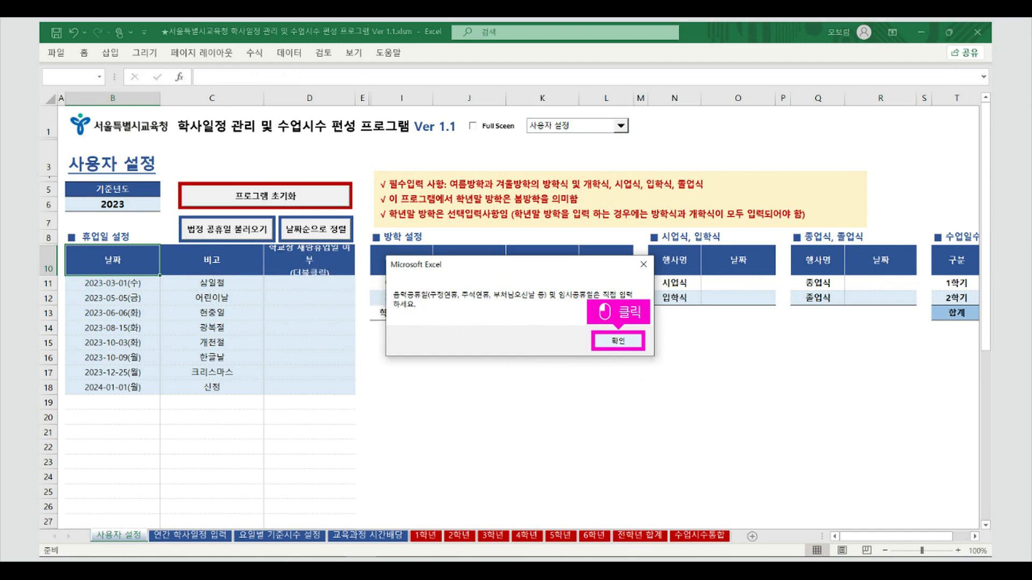
{"action": "left_click", "coordinate": [618, 341]}
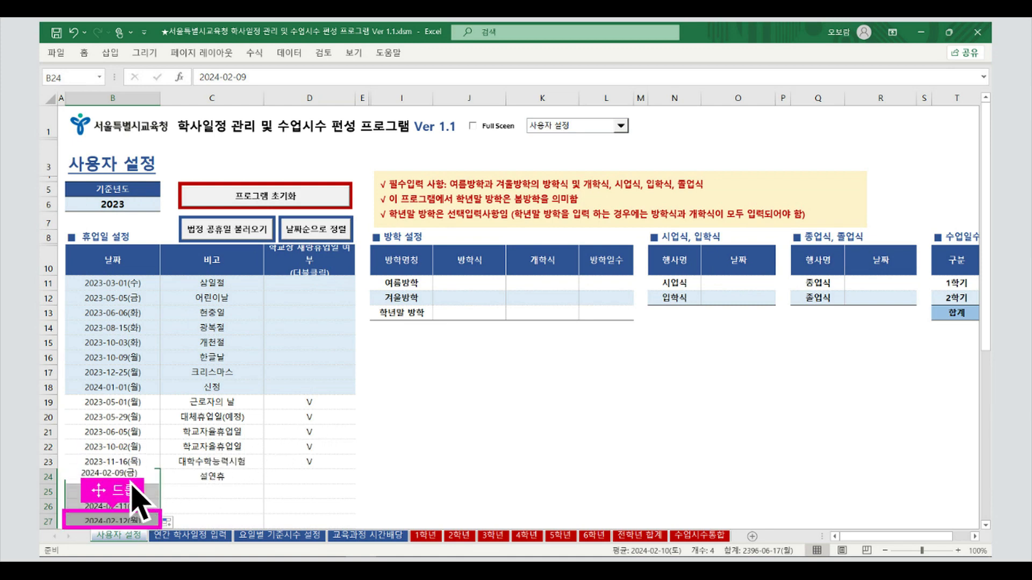
Step: Fill the 2024-02-09 설연휴 entry down through 2024-02-12 and sort the holiday list by date
{"action": "left_click_drag", "start_coordinate": [132, 486], "coordinate": [132, 533]}
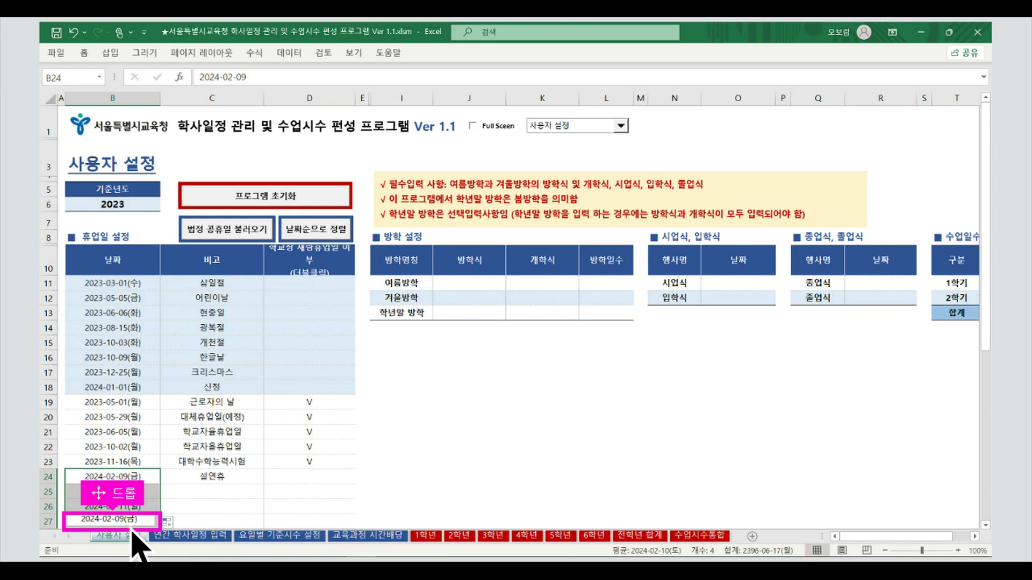
{"action": "left_click_drag", "start_coordinate": [133, 535], "coordinate": [133, 535]}
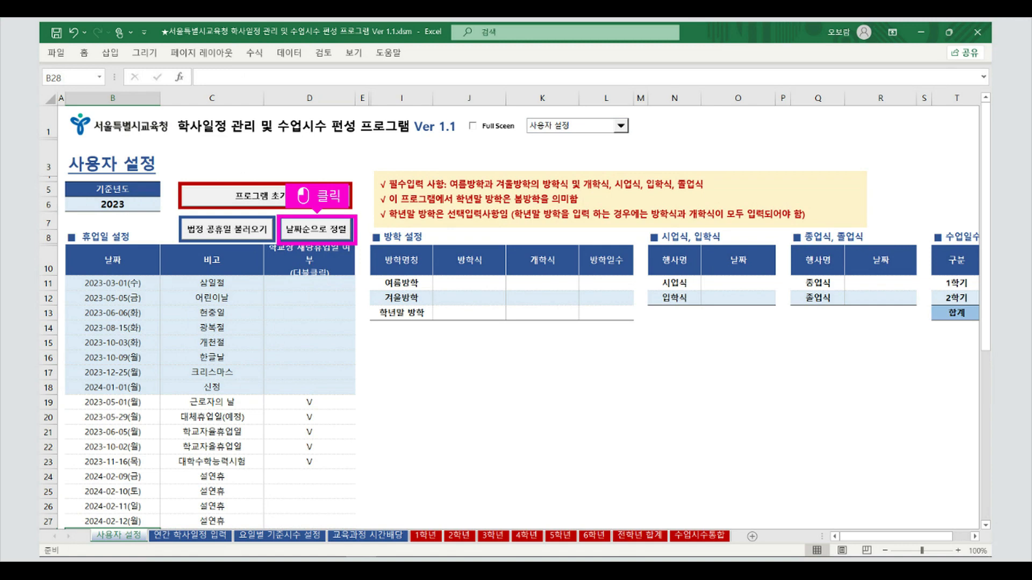
{"action": "left_click", "coordinate": [316, 229]}
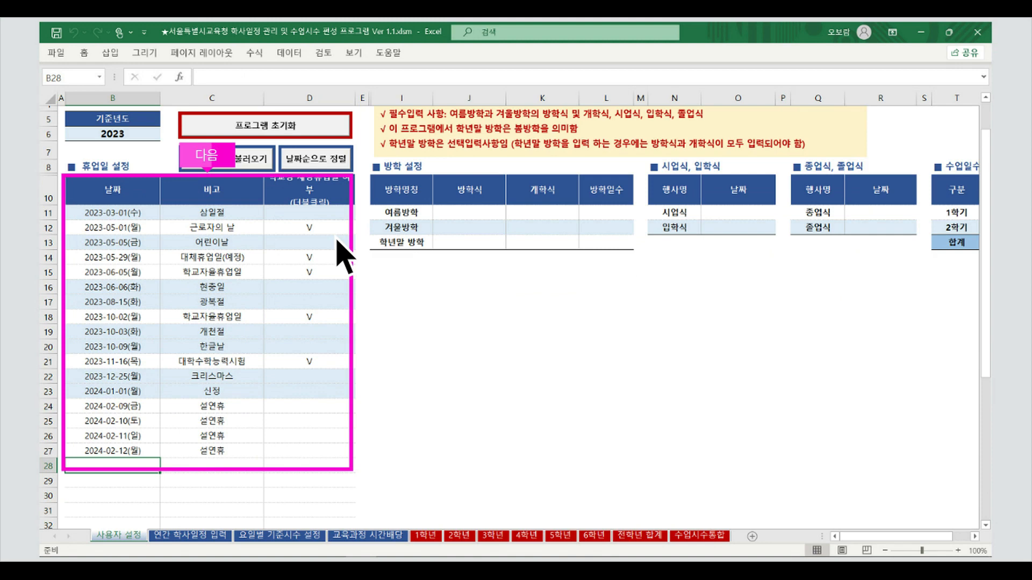
Step: Add 2023-09-28 with the note 추석연휴 below the holiday list and fill the date down through 2023-09-30
{"action": "type", "text": "2023-09-28"}
{"action": "key", "text": "Tab"}
{"action": "type", "text": "추석연휴"}
{"action": "key", "text": "Return"}
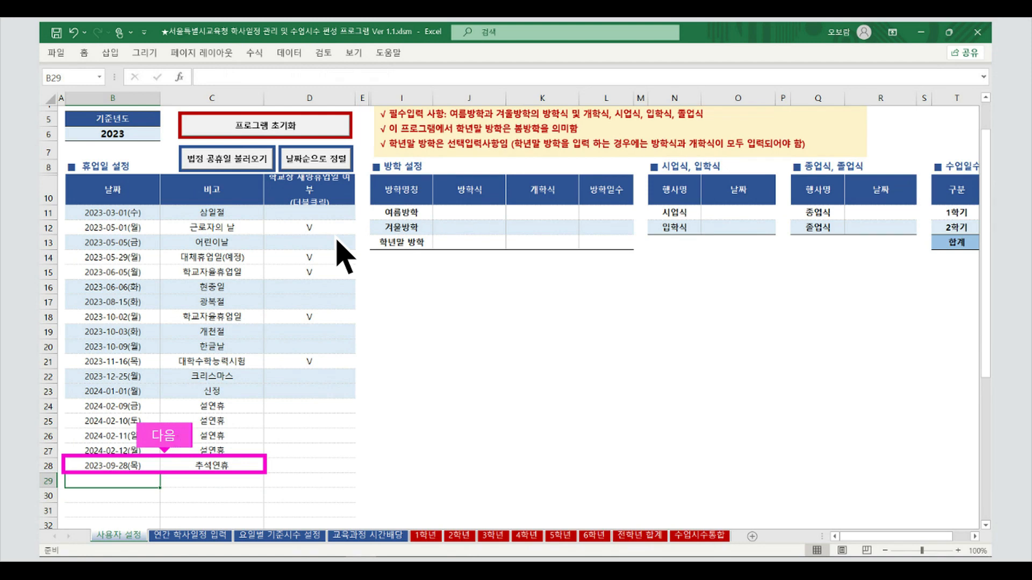
{"action": "key", "text": "Up"}
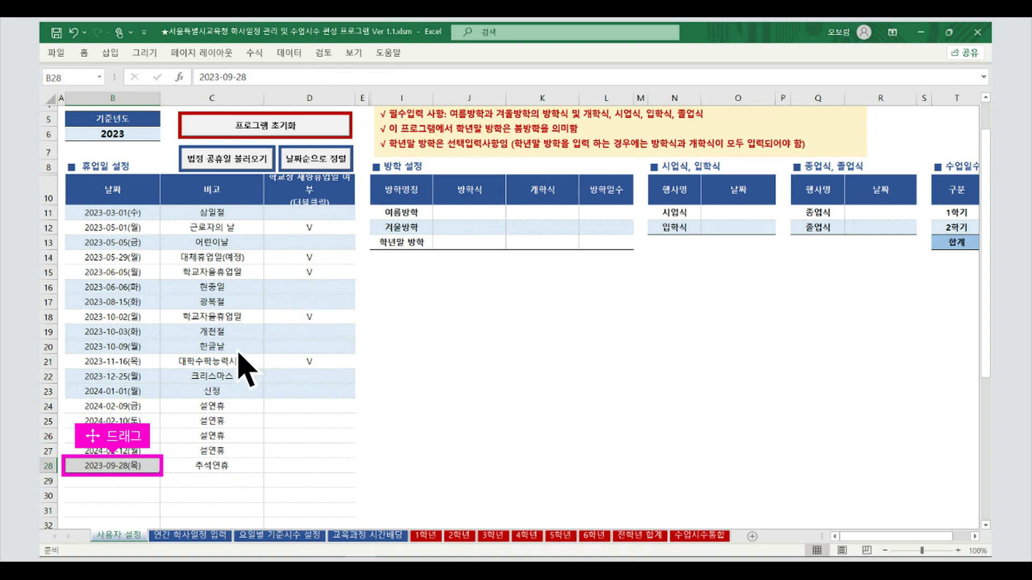
{"action": "left_click_drag", "start_coordinate": [132, 476], "coordinate": [135, 508]}
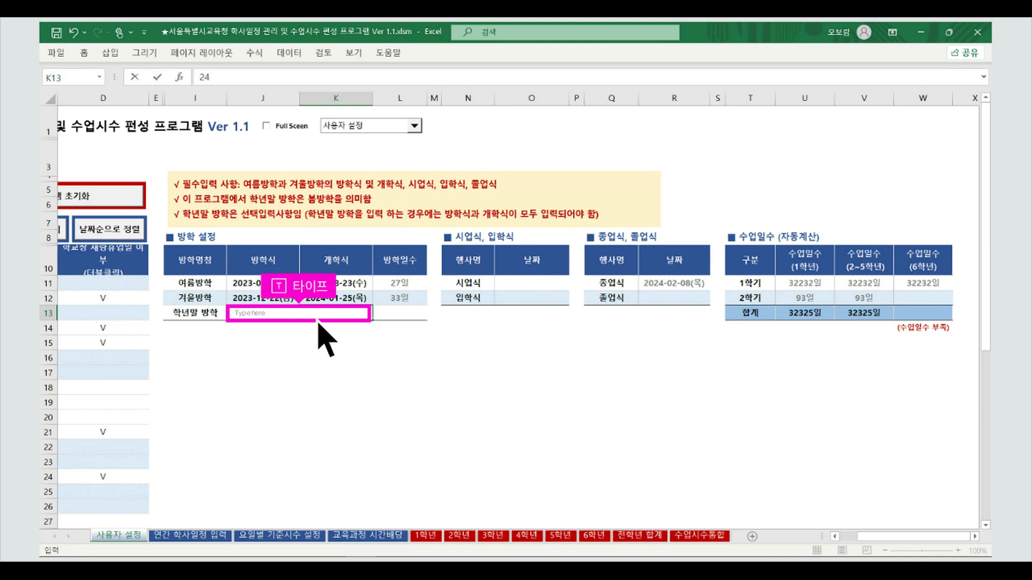
Step: Set the 학년말 방학 dates to 2024-02-08 and 2024-03-04, and the 입학식 date to 2023-03-02
{"action": "type", "text": "something"}
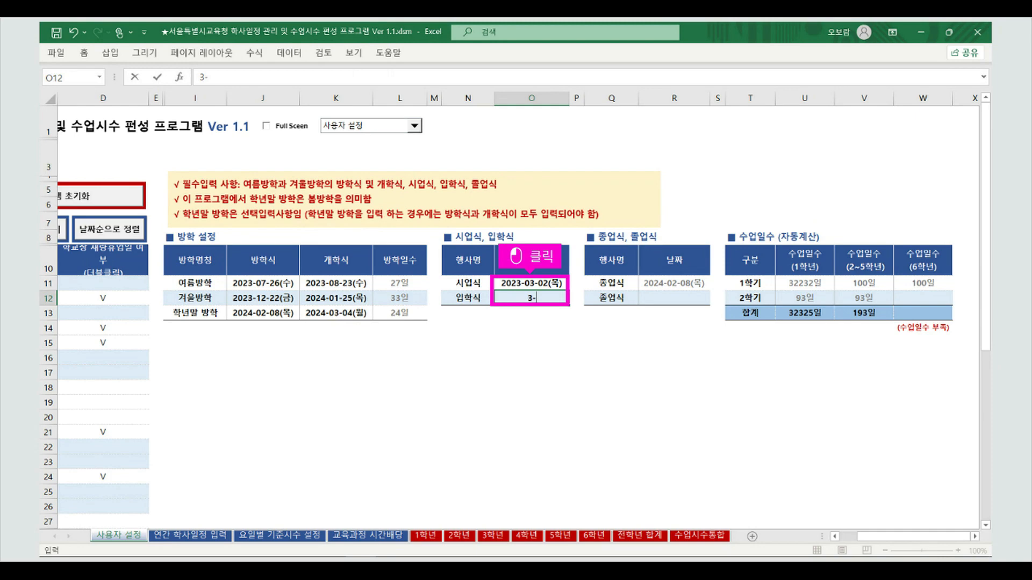
{"action": "type", "text": "2"}
{"action": "key", "text": "Return"}
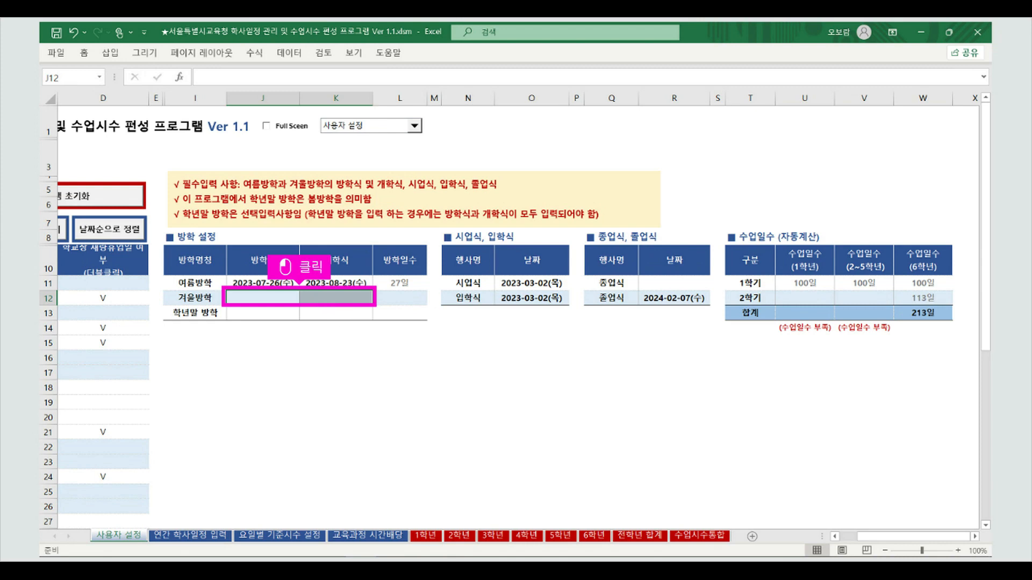
Step: Set the 겨울방학 closing date to 2024-01-05 and its reopening date to 2024-03-04
{"action": "left_click", "coordinate": [321, 310]}
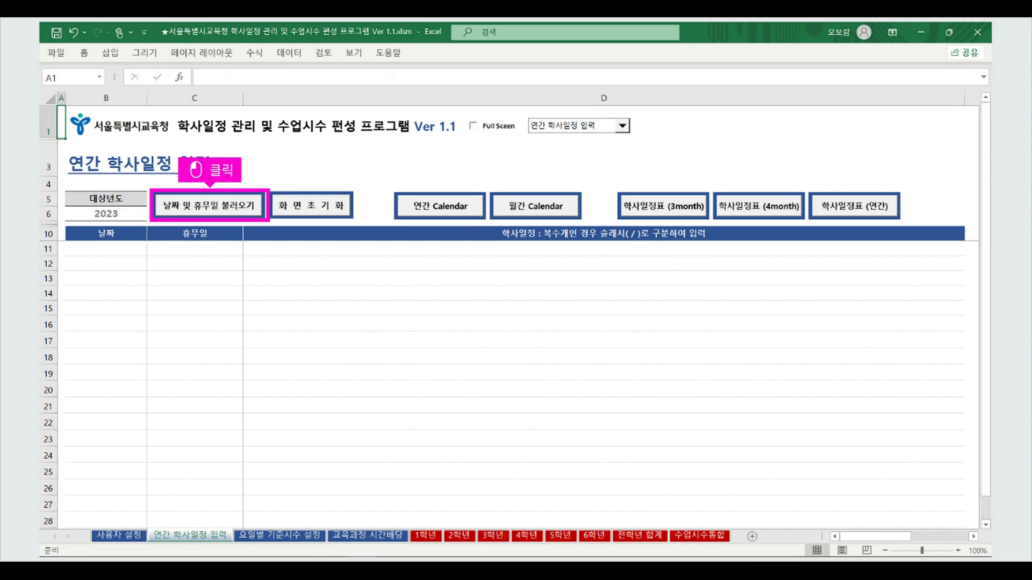
Step: Load the 2023 dates and non-school days into the 연간 학사일정 입력 sheet
{"action": "left_click", "coordinate": [230, 214]}
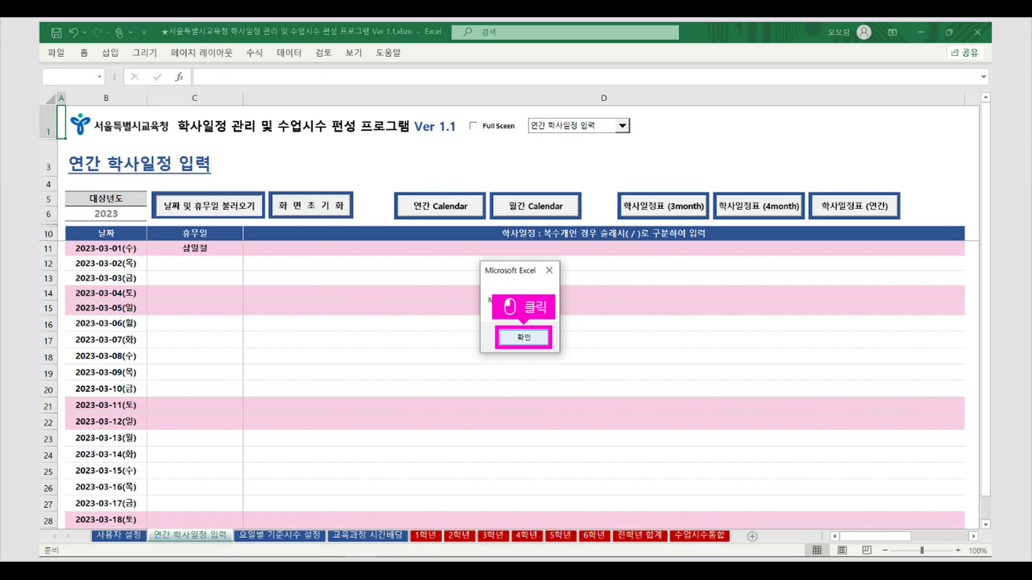
{"action": "left_click", "coordinate": [524, 337]}
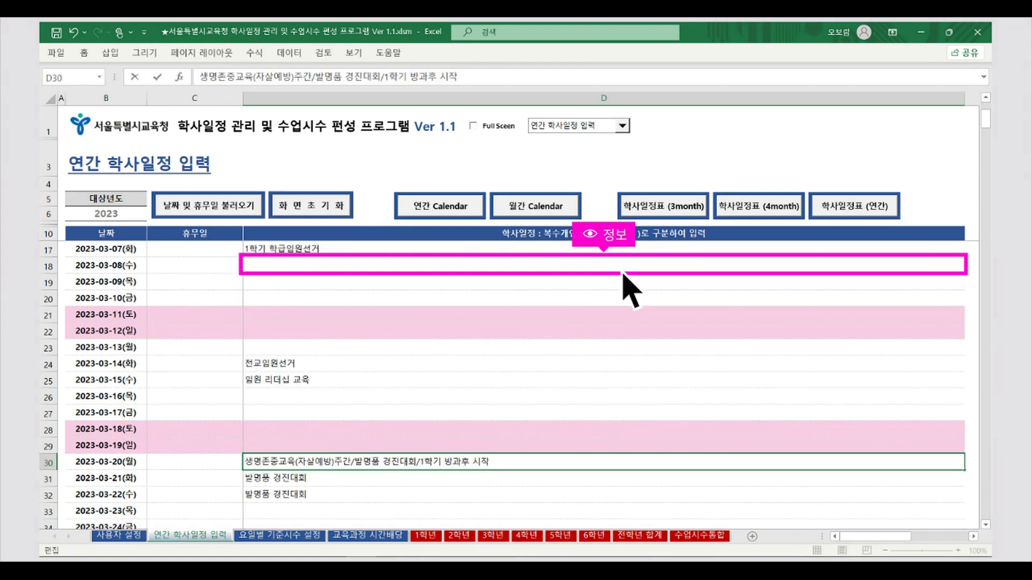
Step: Generate the annual calendar for the 2023 school year from the entered schedule
{"action": "scroll", "coordinate": [624, 275], "scroll_direction": "down", "scroll_amount": 2}
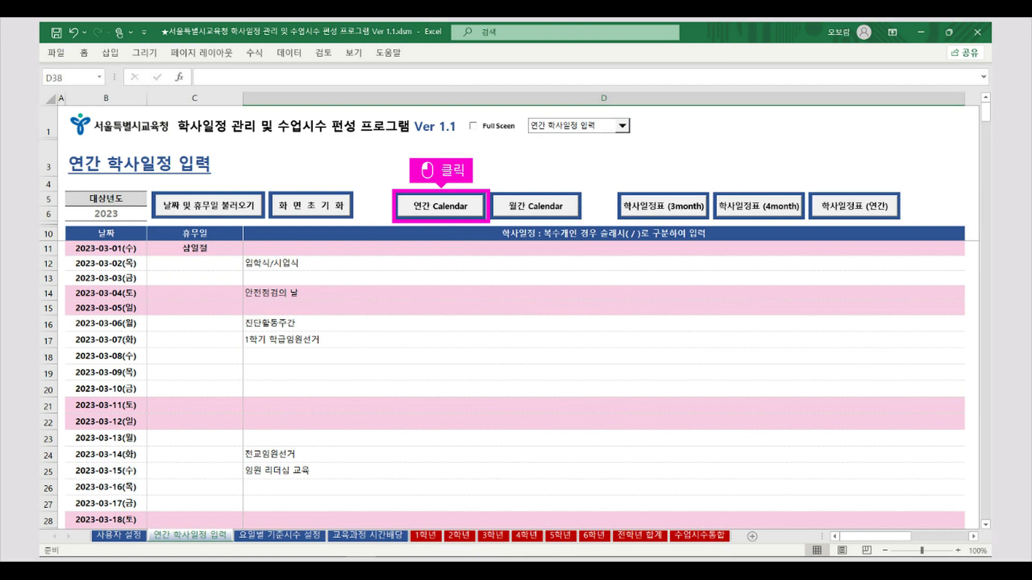
{"action": "left_click", "coordinate": [441, 206]}
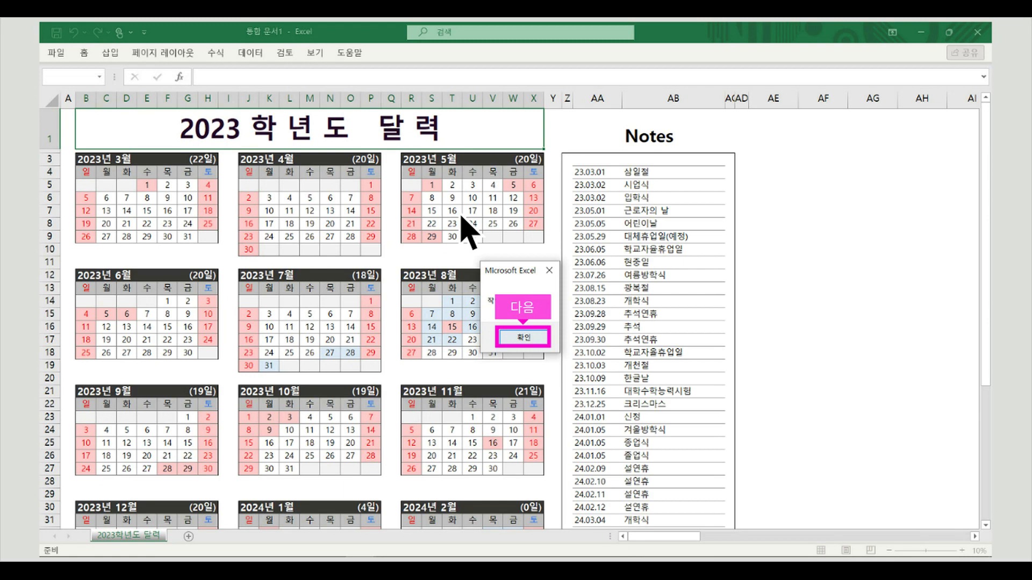
{"action": "key", "text": "Return"}
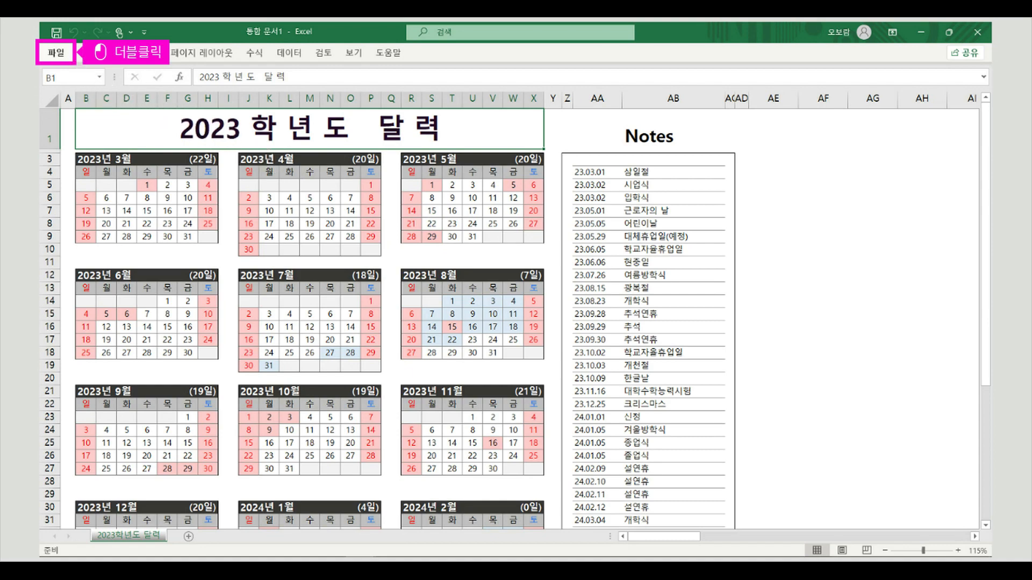
Step: Preview the annual calendar's print layout and return to the worksheet
{"action": "double_click", "coordinate": [56, 52]}
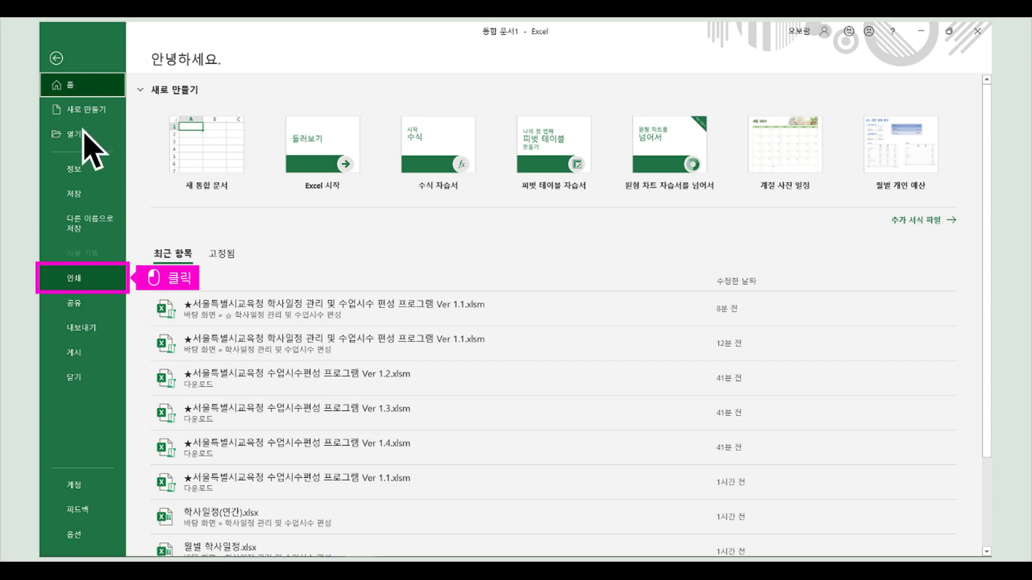
{"action": "left_click", "coordinate": [101, 284]}
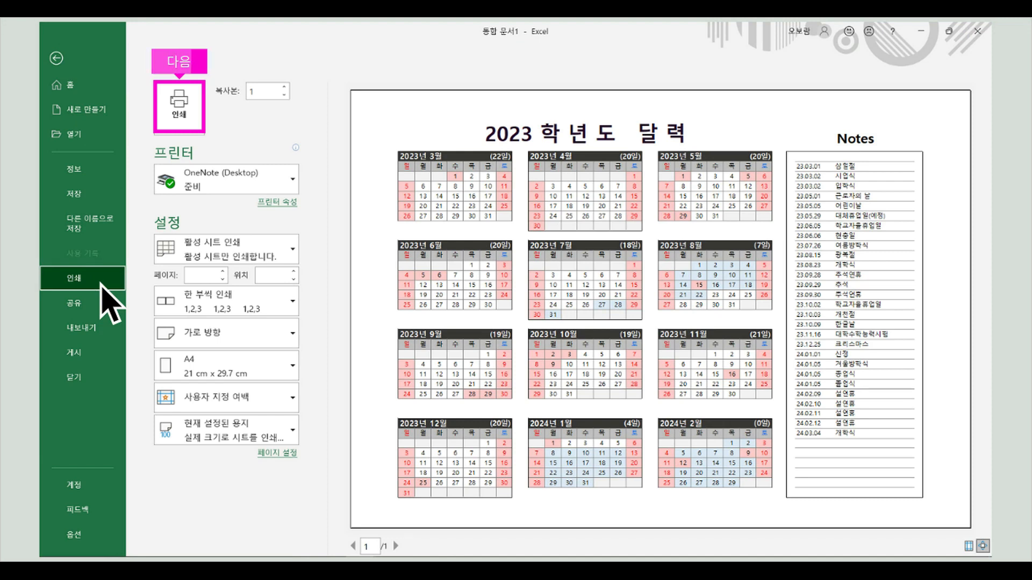
{"action": "key", "text": "Escape"}
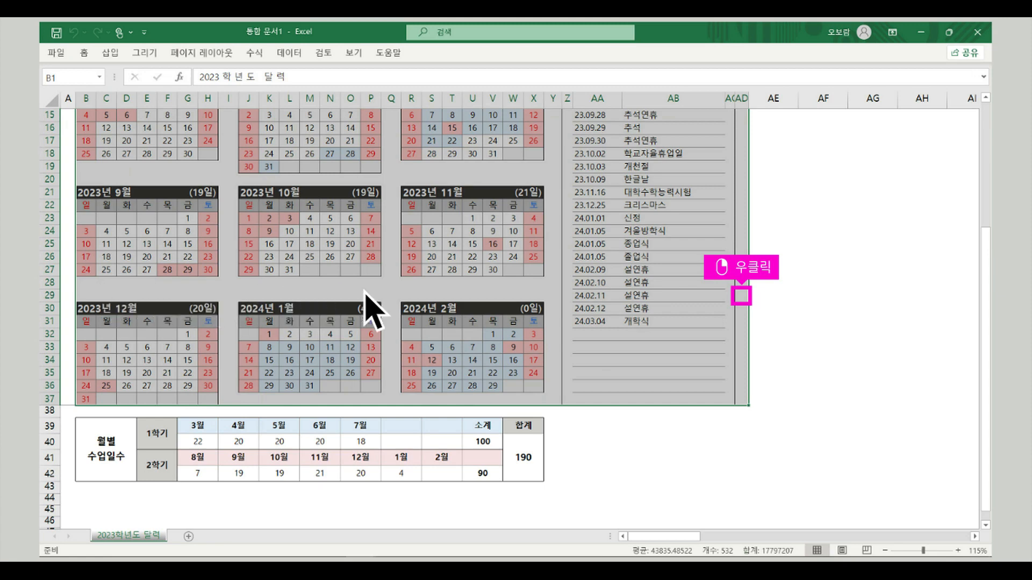
Step: Copy the annual calendar with its Notes and paste it as a Microsoft Excel 워크시트 into a new blank 한글 2022 document
{"action": "right_click", "coordinate": [762, 308]}
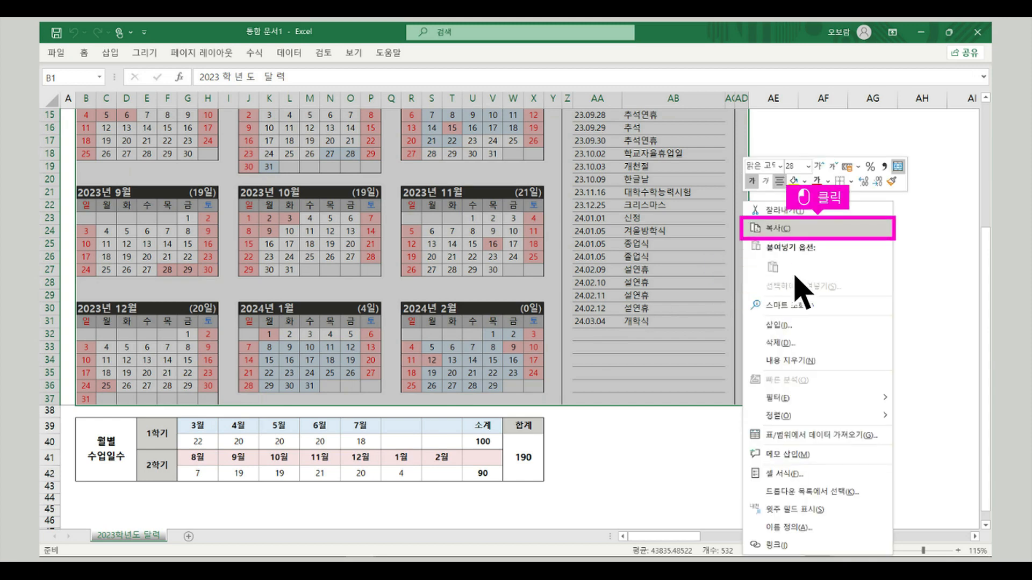
{"action": "left_click", "coordinate": [837, 237]}
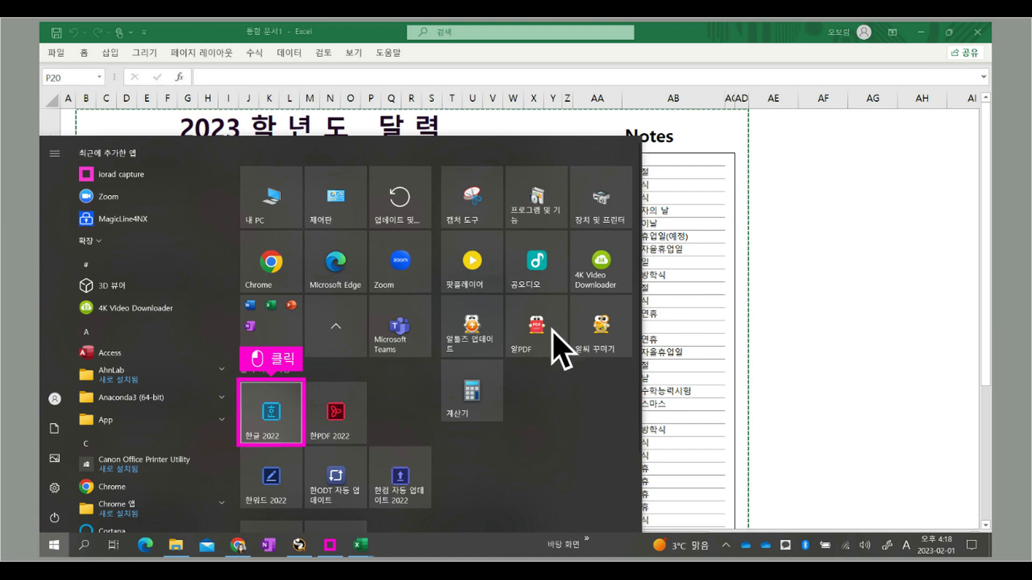
{"action": "left_click", "coordinate": [290, 424]}
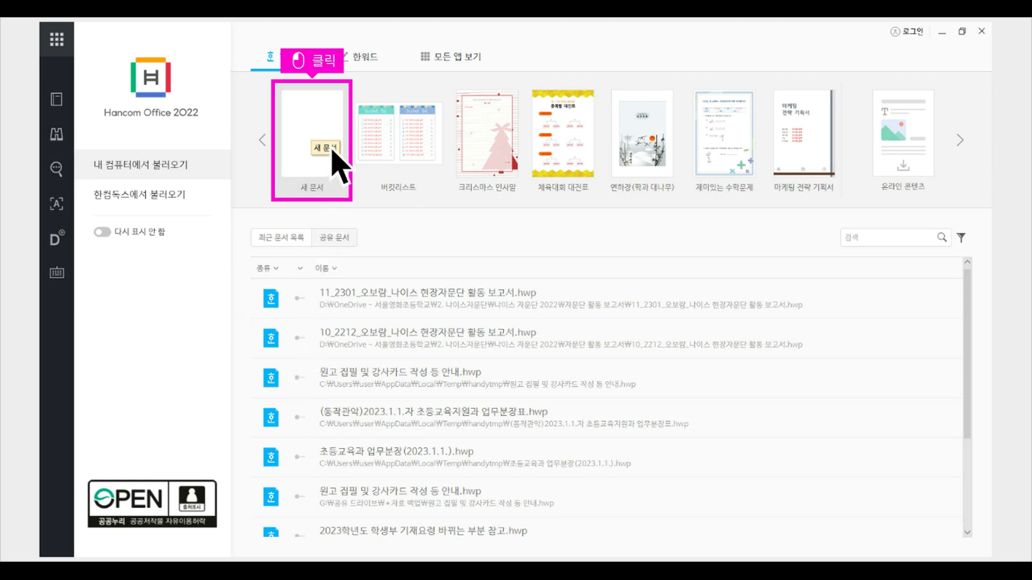
{"action": "left_click", "coordinate": [332, 151]}
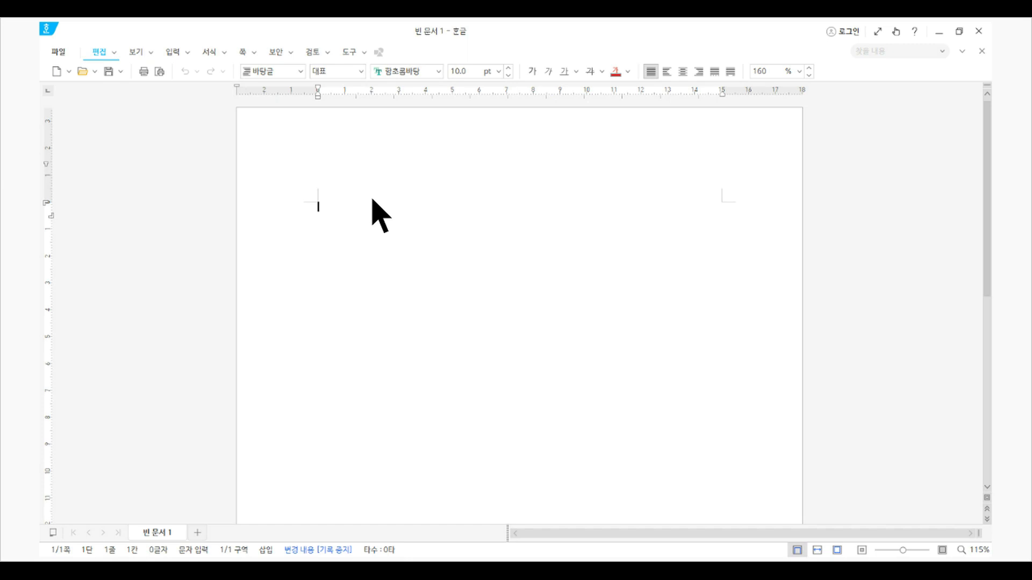
{"action": "key", "text": "ctrl+alt+v"}
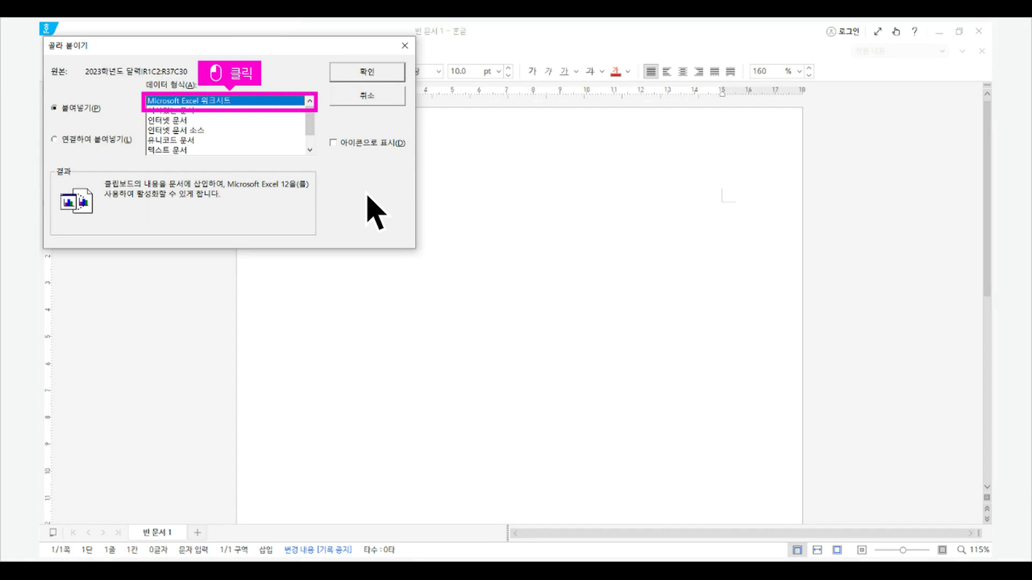
{"action": "double_click", "coordinate": [249, 110]}
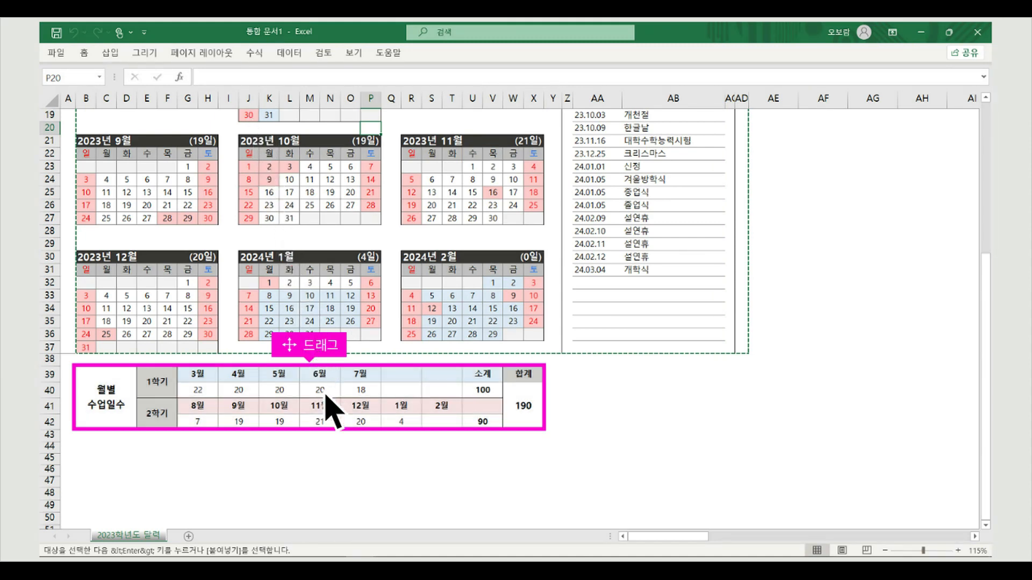
Step: Copy the 월별 수업일수 table and paste it as a Microsoft Excel 워크시트 below the calendar in the 한글 document
{"action": "left_click_drag", "start_coordinate": [329, 405], "coordinate": [567, 442]}
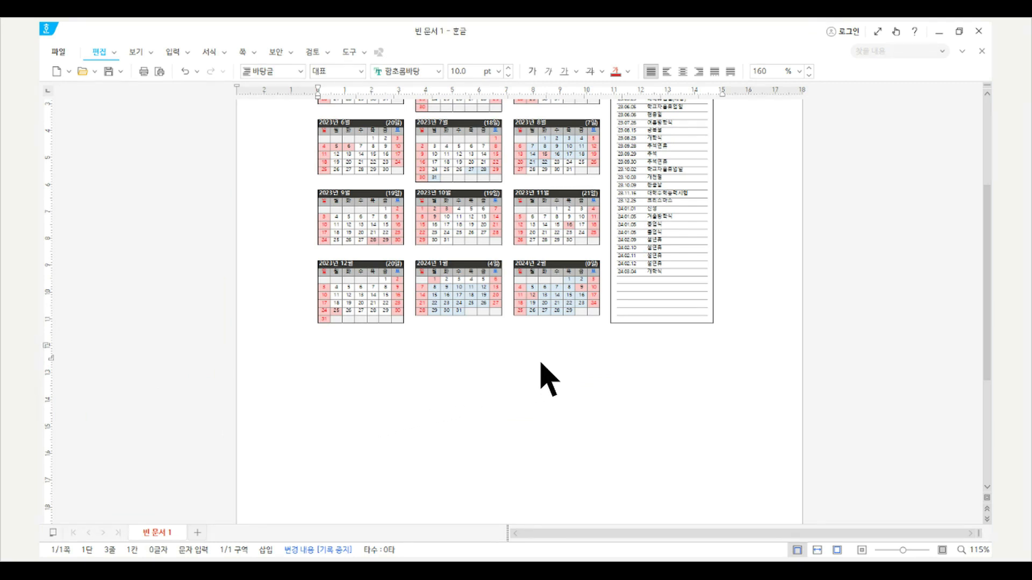
{"action": "key", "text": "ctrl+alt+v"}
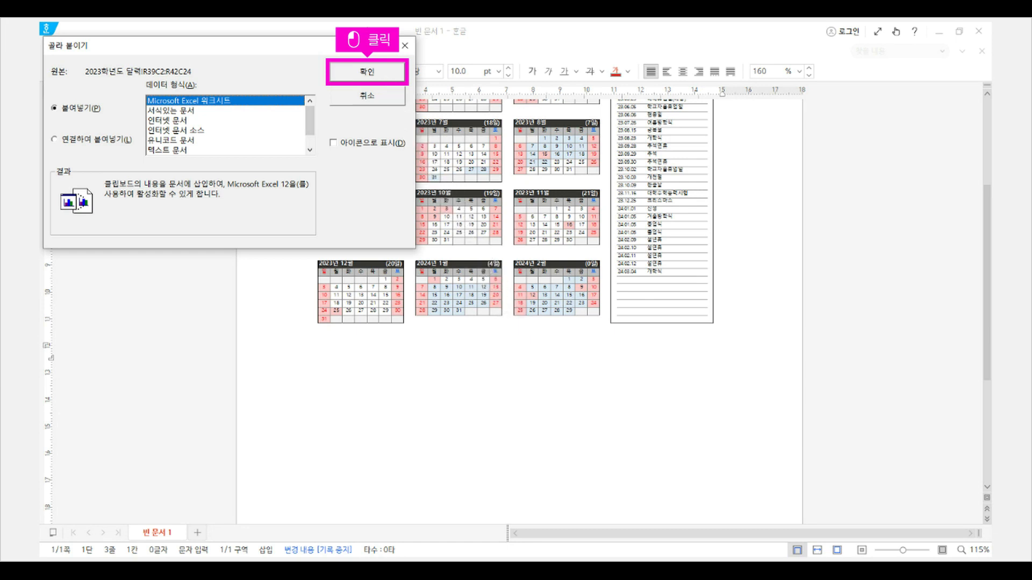
{"action": "left_click", "coordinate": [387, 79]}
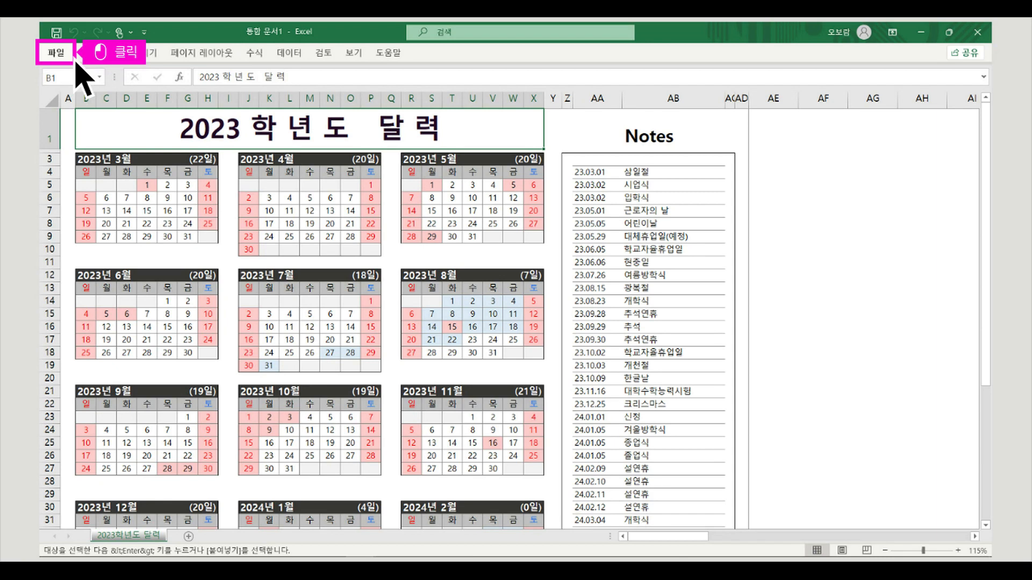
Step: Open the save-as options for the annual calendar workbook in Excel
{"action": "left_click", "coordinate": [56, 53]}
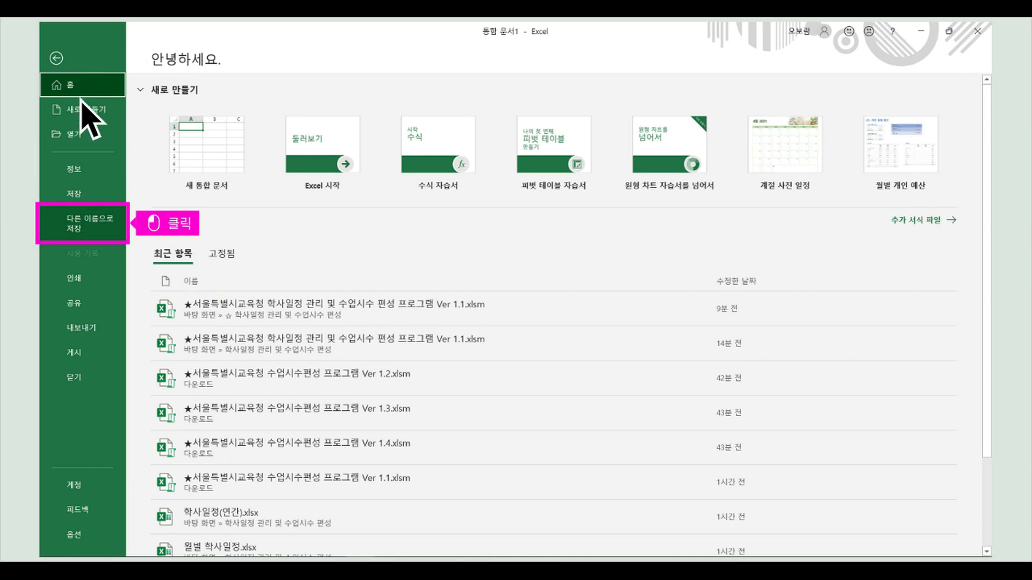
{"action": "left_click", "coordinate": [102, 229]}
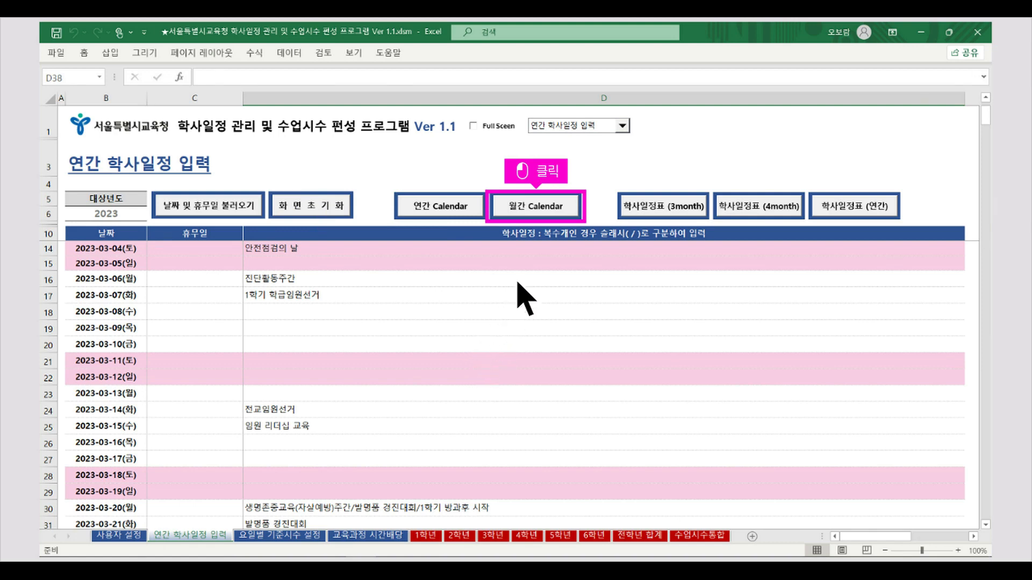
Step: Generate the monthly calendar for March from the 연간 학사일정 입력 sheet and open the month selection again
{"action": "left_click", "coordinate": [556, 215]}
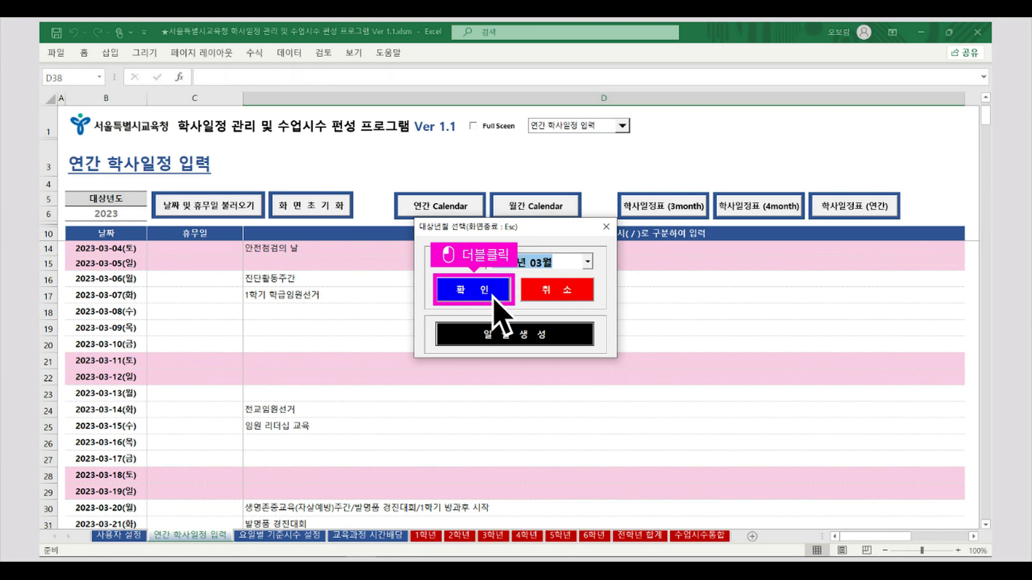
{"action": "double_click", "coordinate": [473, 290]}
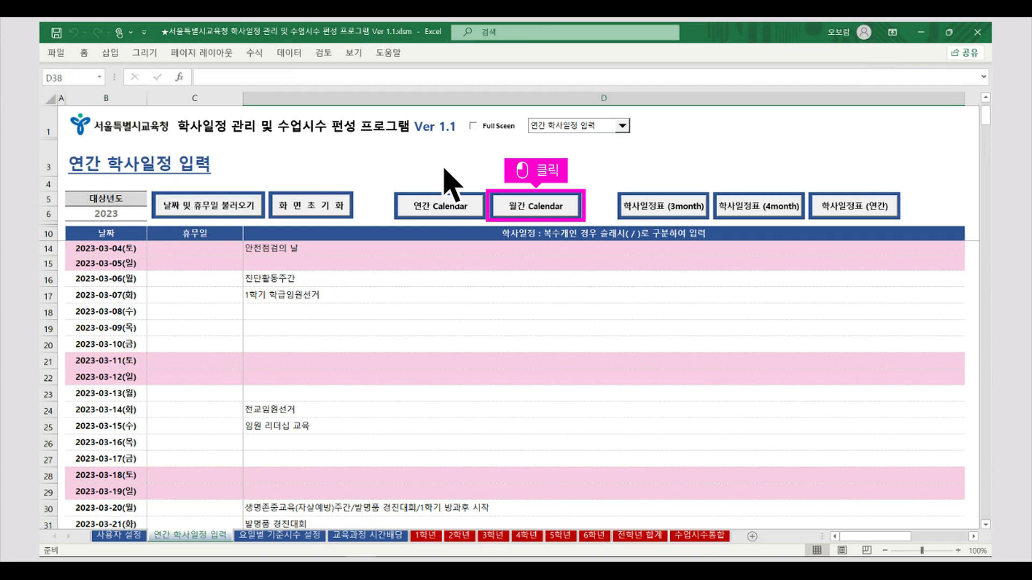
{"action": "left_click", "coordinate": [556, 215]}
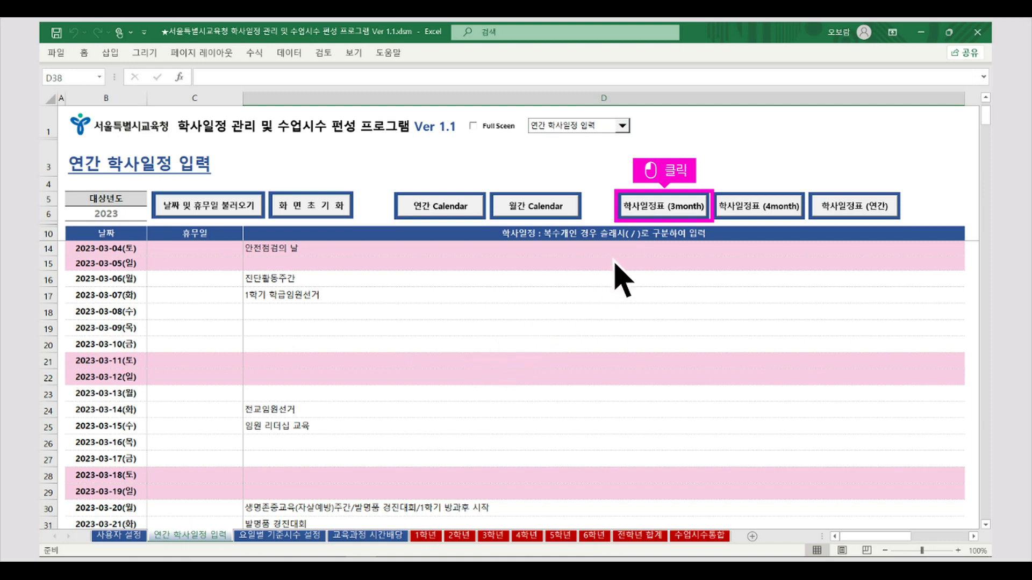
Step: Generate the 학사일정표 in its 3month, 4month and 연간 versions from the 연간 학사일정 입력 sheet
{"action": "left_click", "coordinate": [684, 214]}
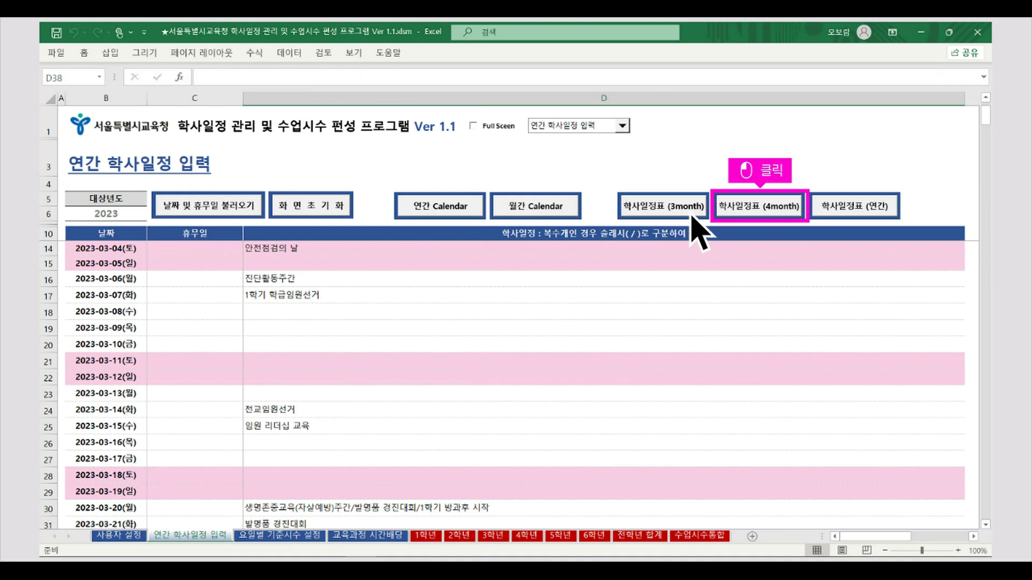
{"action": "left_click", "coordinate": [780, 216]}
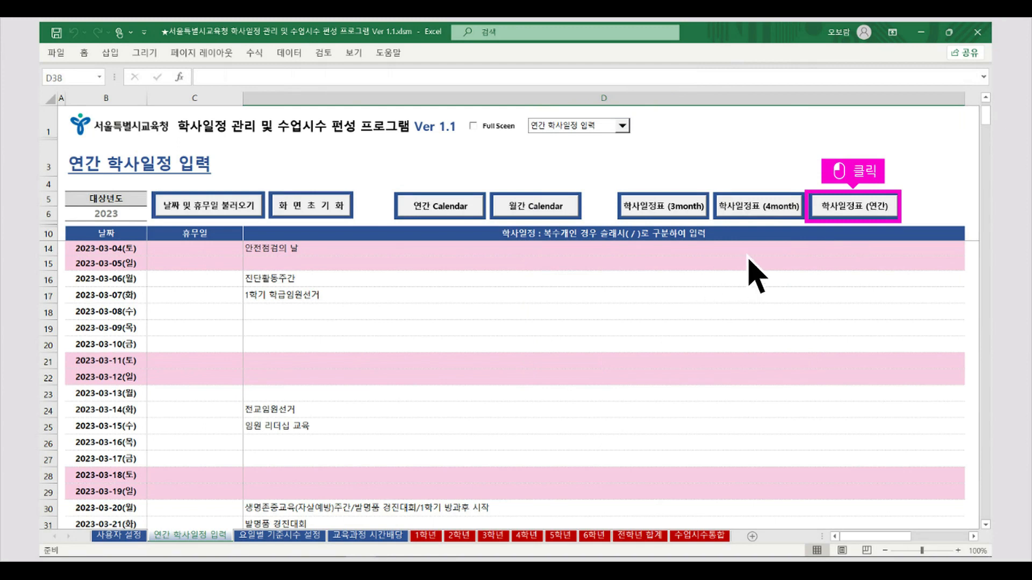
{"action": "left_click", "coordinate": [873, 217]}
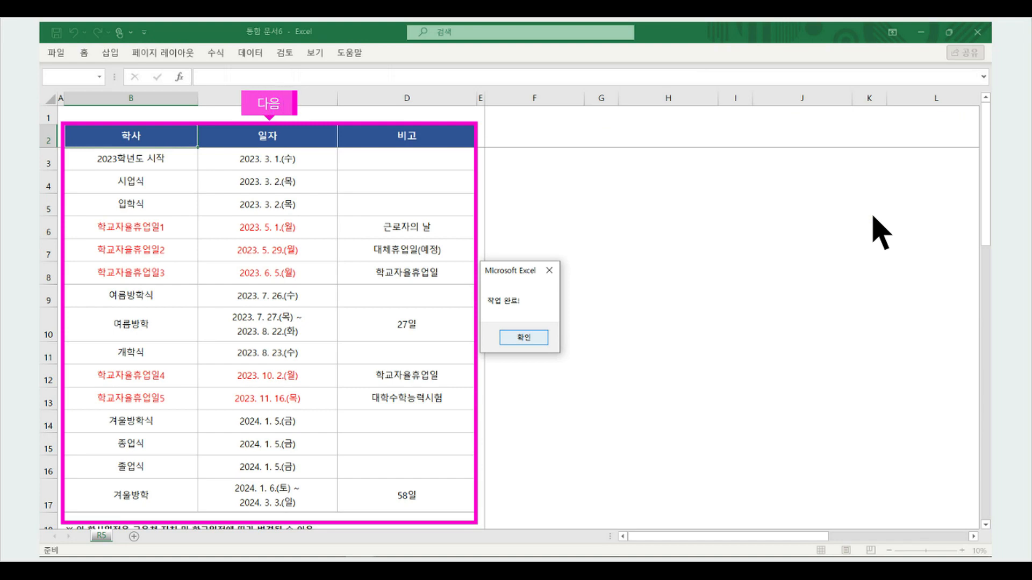
{"action": "key", "text": "Return"}
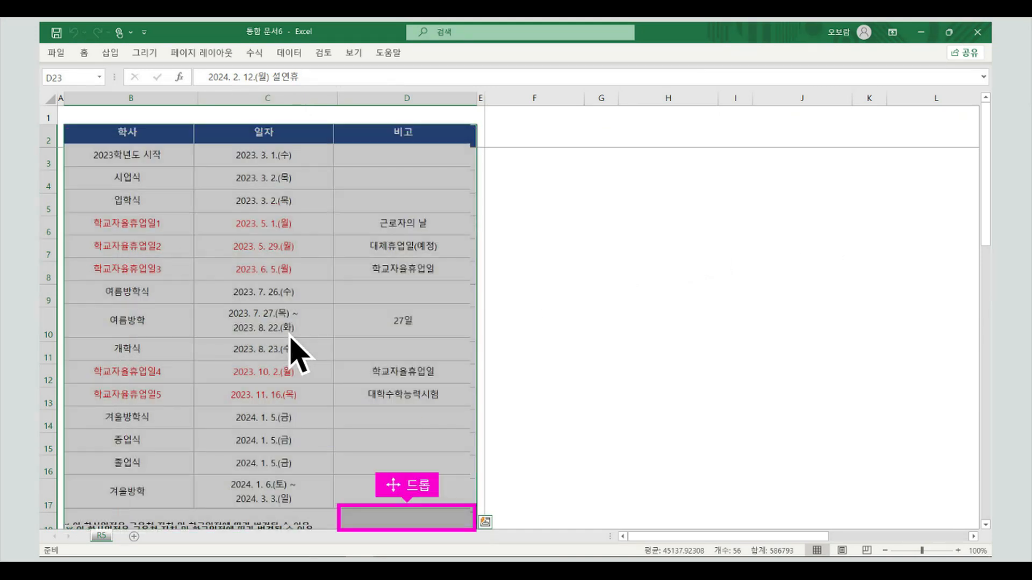
Step: Copy the annual schedule table B2:D23 and paste it as a Microsoft Excel 워크시트 into a blank 한글 document
{"action": "left_click_drag", "start_coordinate": [291, 337], "coordinate": [426, 530]}
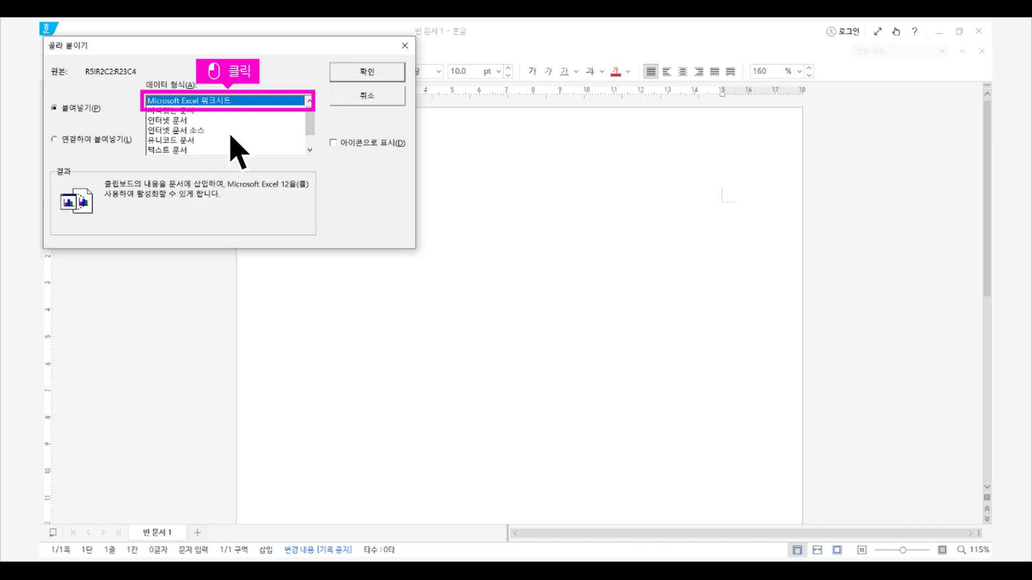
{"action": "double_click", "coordinate": [248, 110]}
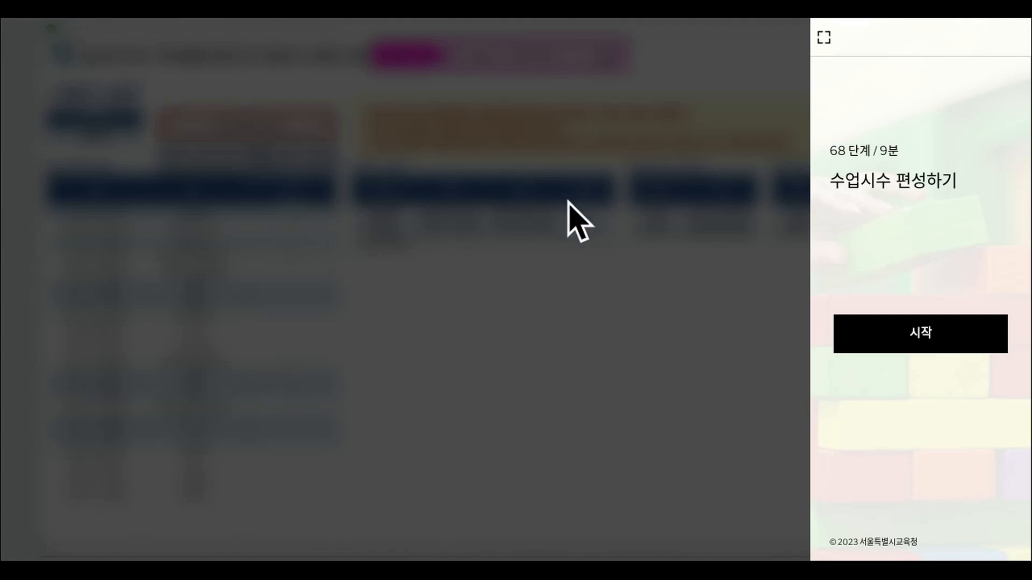
Step: On the 요일별 기준시수 설정 sheet, enter Monday–Friday hours: grades 1–2 as 4-5-4-5-5, grades 3–4 as 5-6-5-5-5, grades 5–6 as 6-6-5-6-6
{"action": "left_click", "coordinate": [940, 321]}
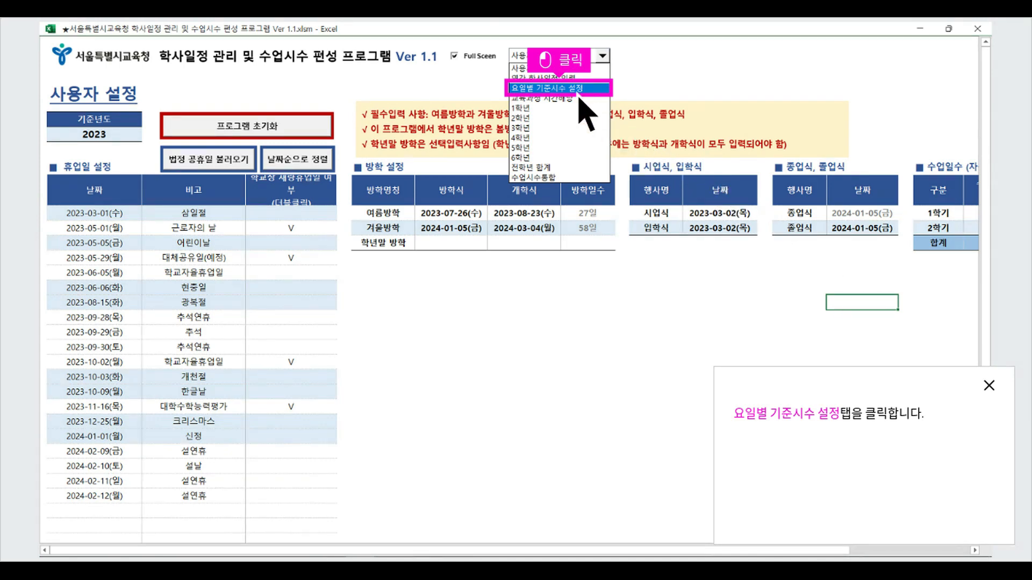
{"action": "left_click", "coordinate": [559, 88]}
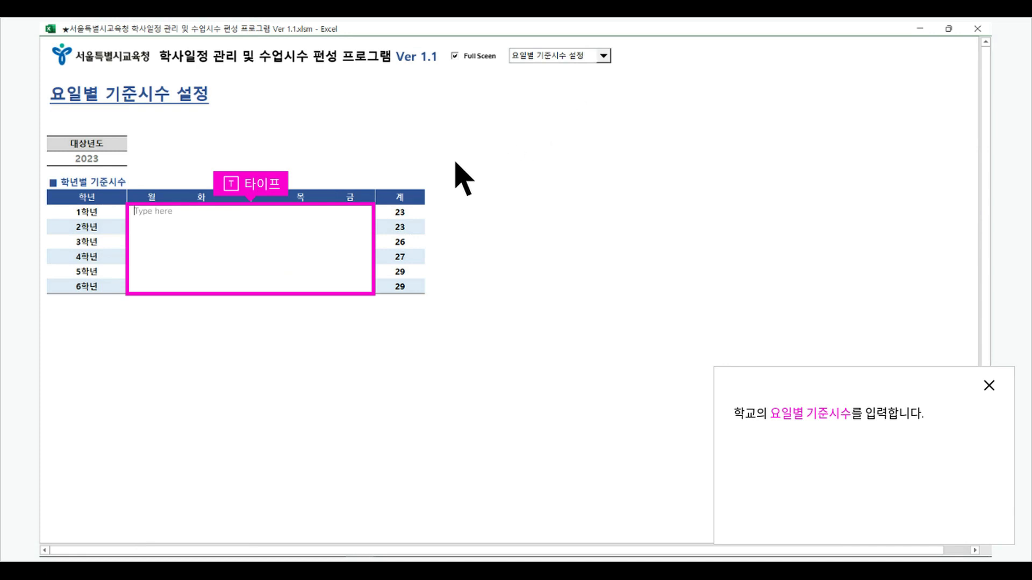
{"action": "type", "text": "something"}
{"action": "key", "text": "Return"}
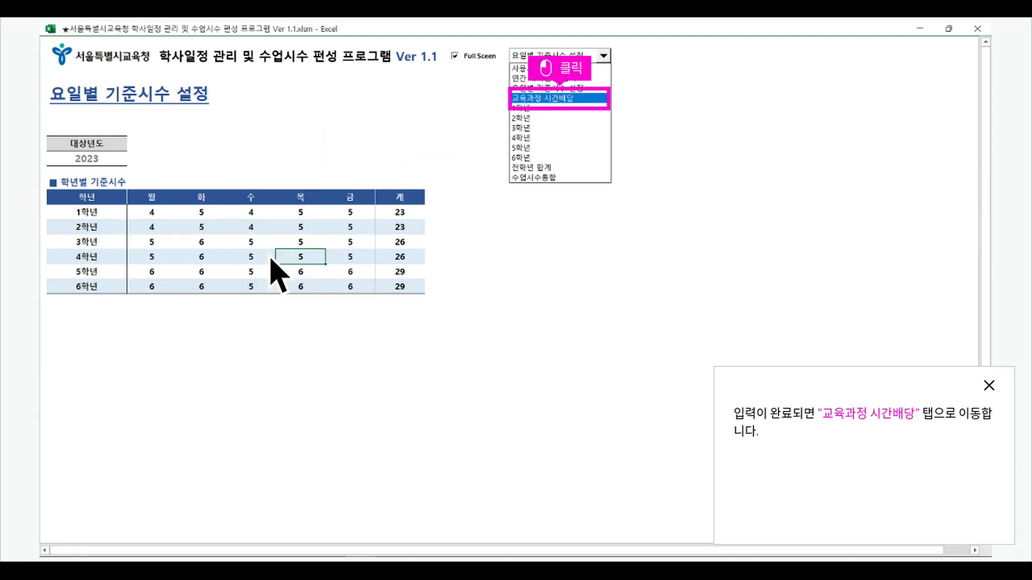
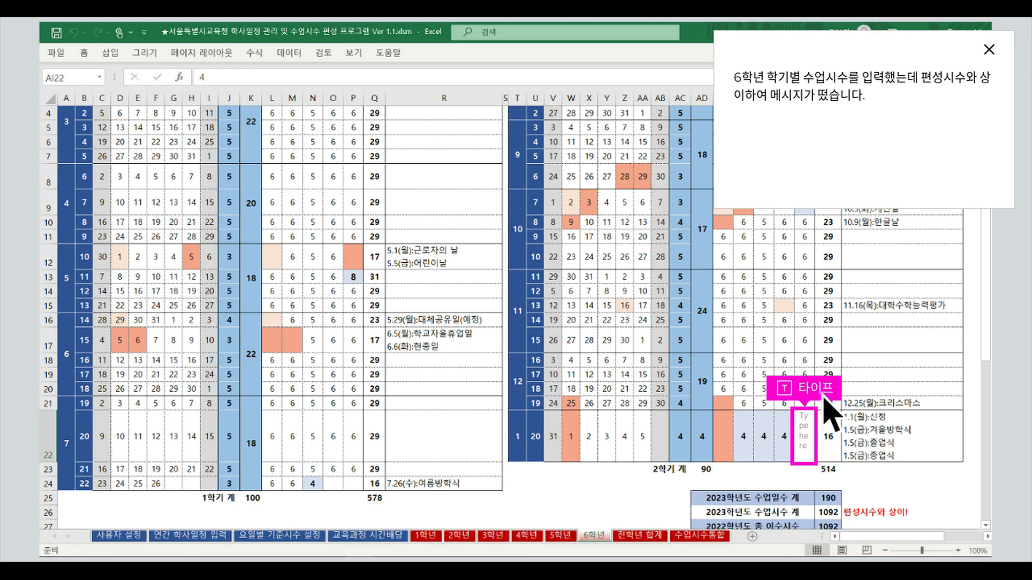
Step: Set week 20's Friday hours to 2 on the 6학년 sheet and adjust grade 6's 2023 subject hours per semester in 교육과정 시간배당
{"action": "type", "text": "something"}
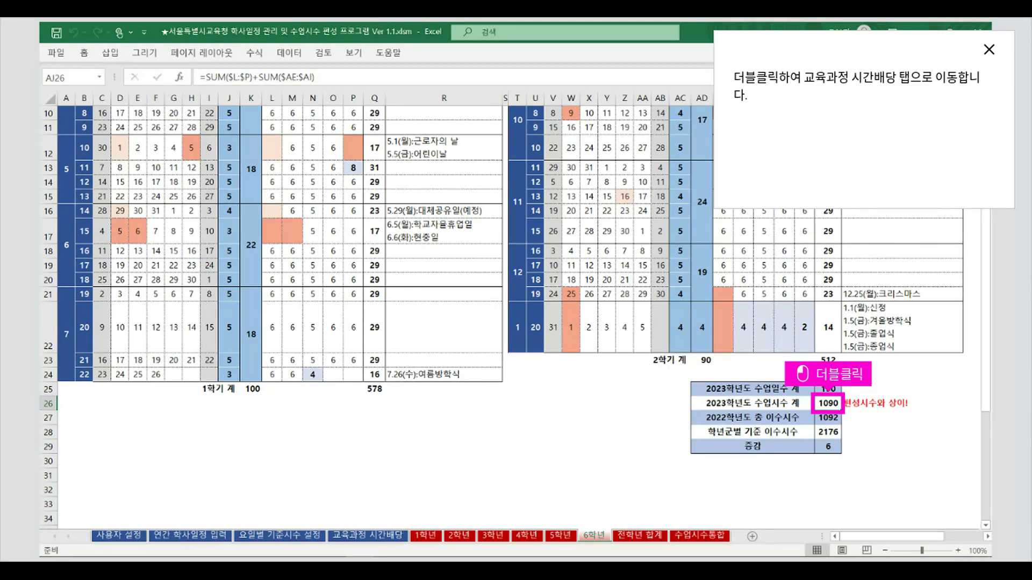
{"action": "double_click", "coordinate": [829, 403]}
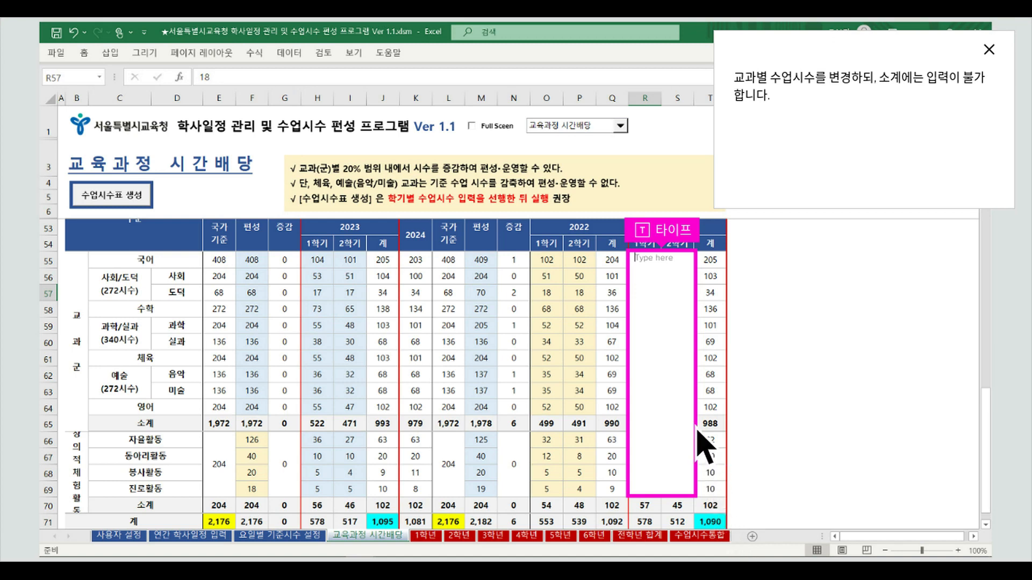
{"action": "type", "text": "something"}
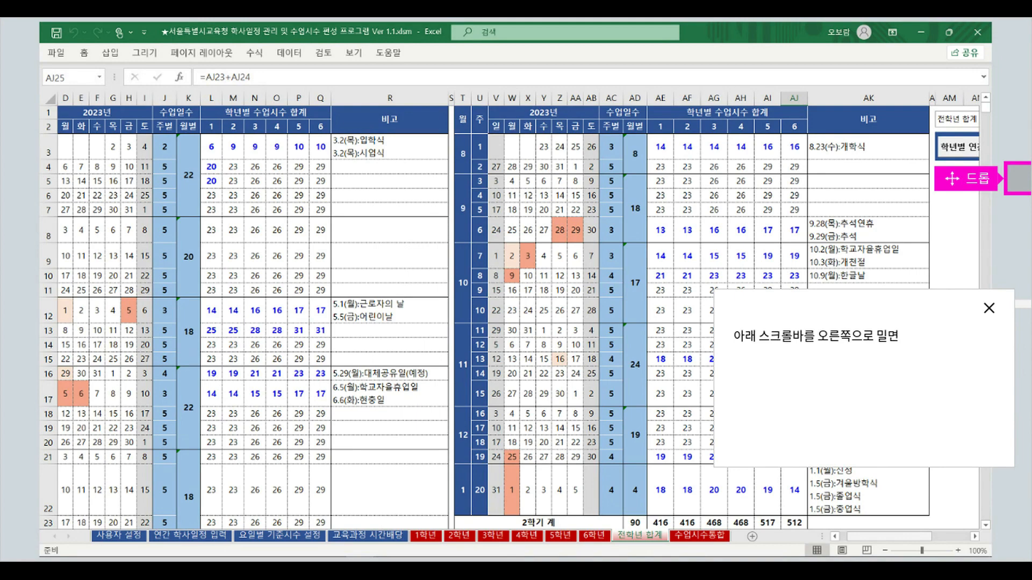
Step: Generate the 학년별 연간 수업시수 운영계획 from the 전학년 합계 sheet and open the print options for the resulting workbook
{"action": "left_click_drag", "start_coordinate": [889, 537], "coordinate": [908, 536]}
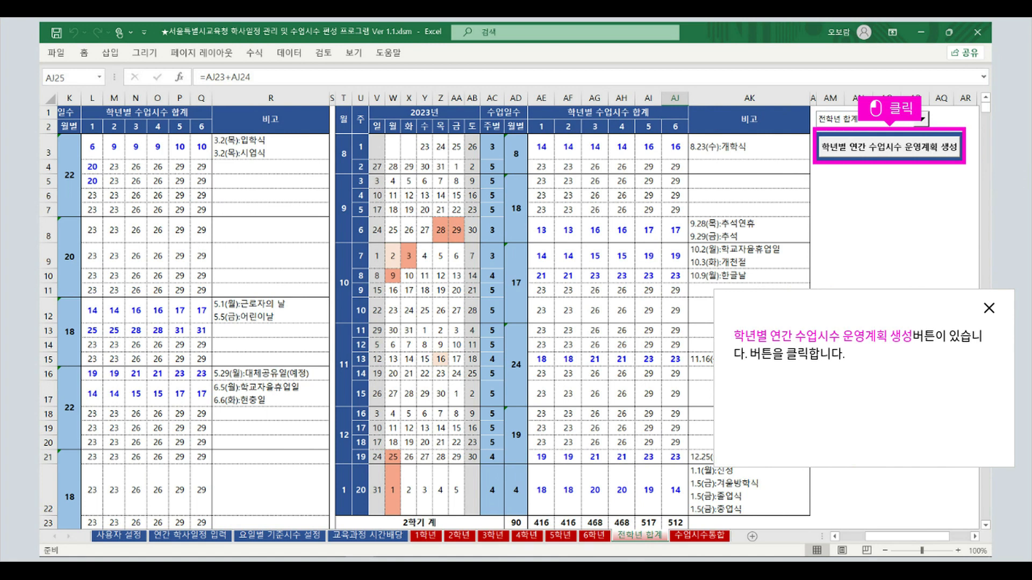
{"action": "left_click", "coordinate": [909, 154]}
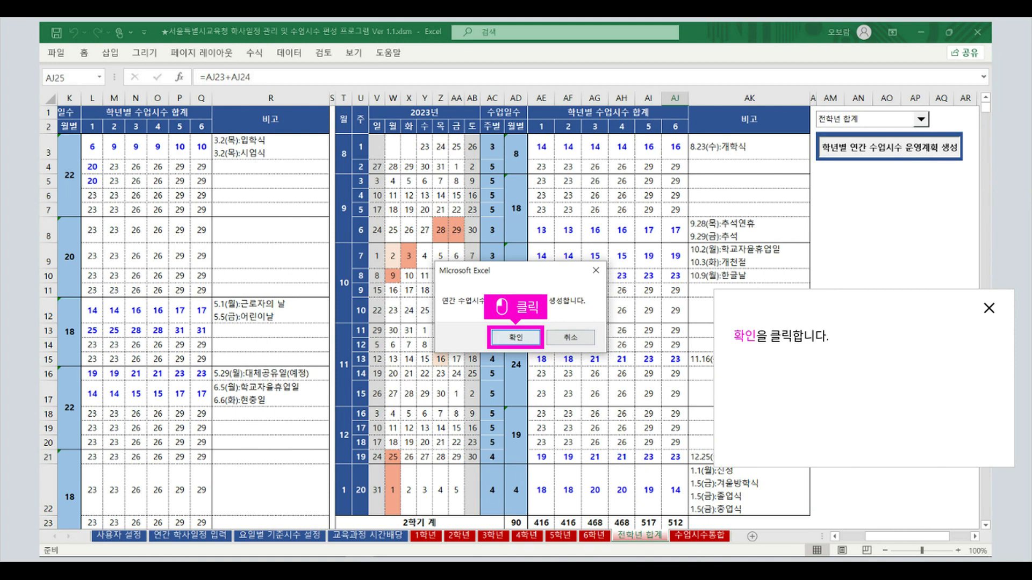
{"action": "left_click", "coordinate": [516, 338]}
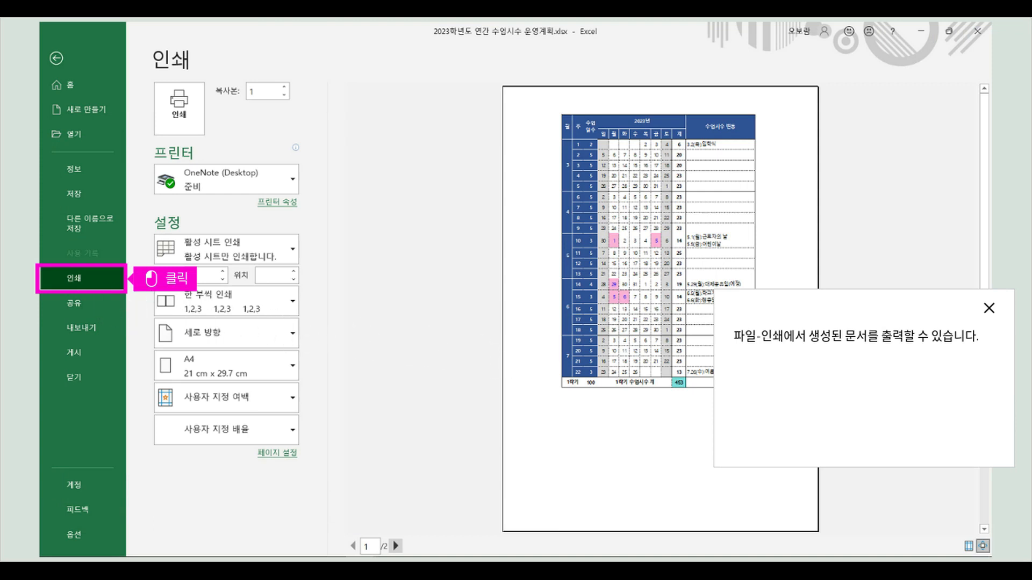
{"action": "left_click", "coordinate": [101, 285]}
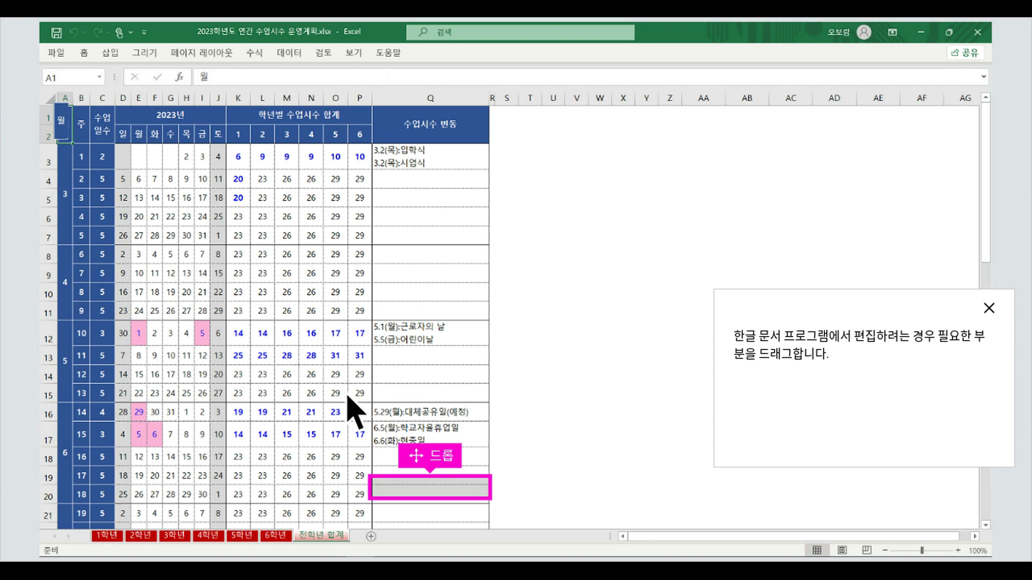
Step: Copy the first-semester table A1:Q25 from 전학년 합계 and paste it as a Microsoft Excel 워크시트 into a blank 한글 document
{"action": "left_click_drag", "start_coordinate": [434, 480], "coordinate": [449, 496]}
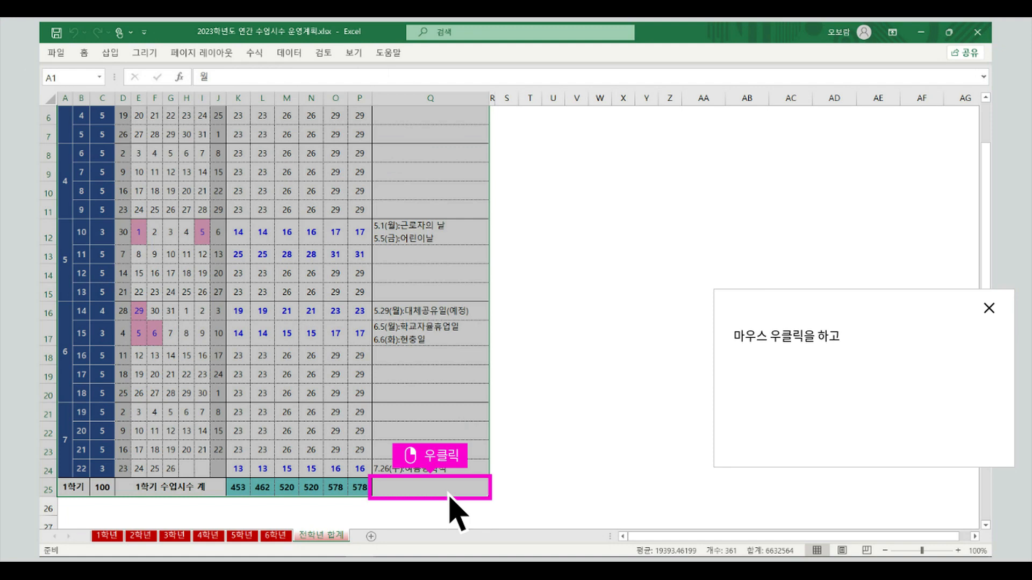
{"action": "right_click", "coordinate": [449, 498]}
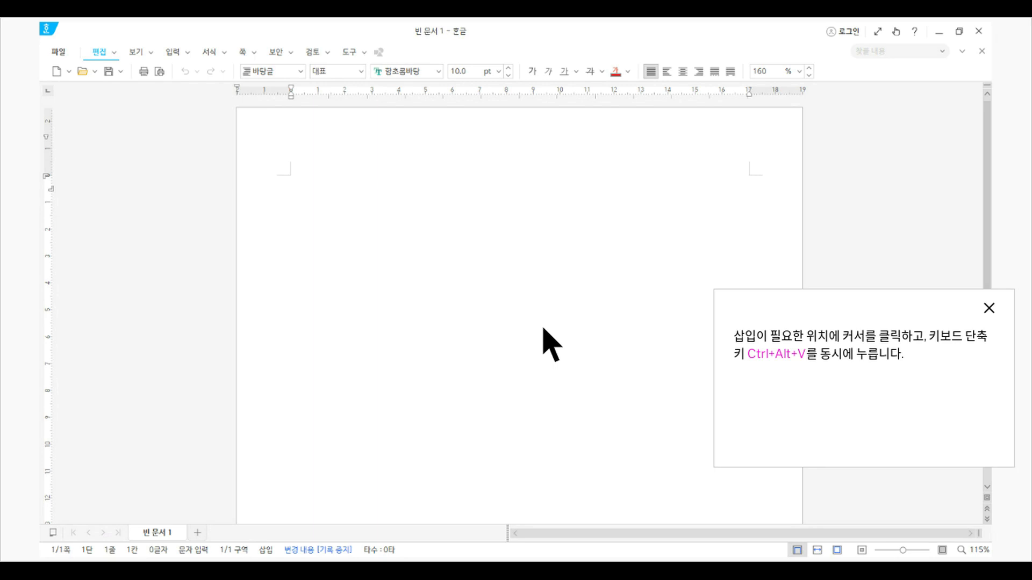
{"action": "key", "text": "ctrl+alt+v"}
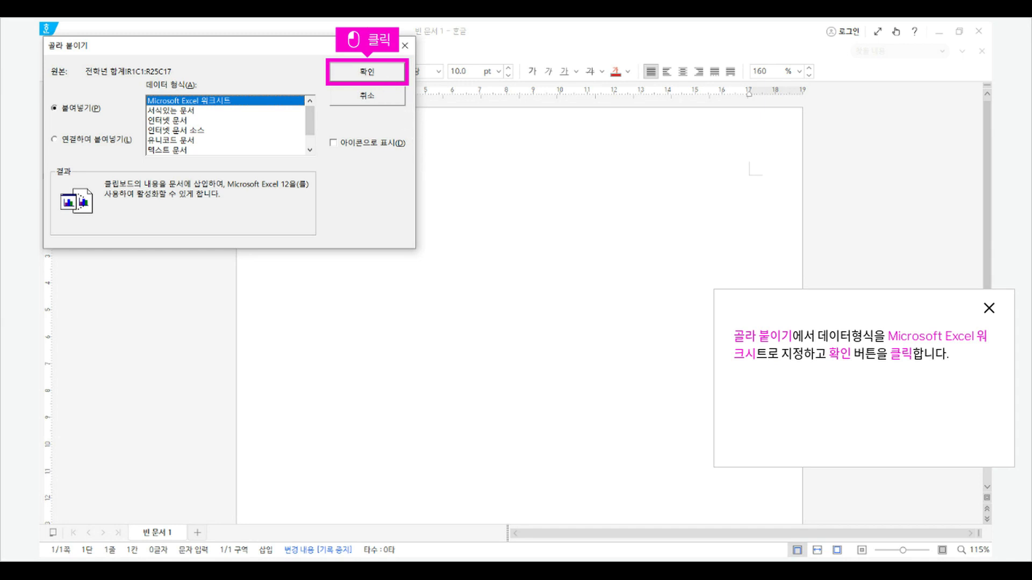
{"action": "left_click", "coordinate": [367, 72]}
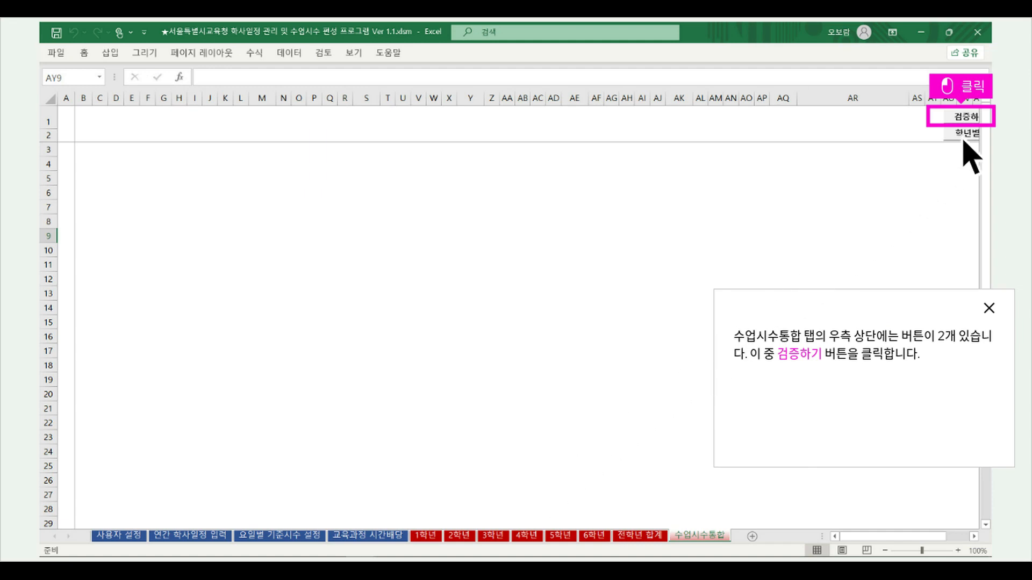
Step: Verify the class hours on the 수업시수통합 sheet with 검증하기 and correct grade 6's week 20 Friday hours to 2
{"action": "left_click", "coordinate": [966, 117]}
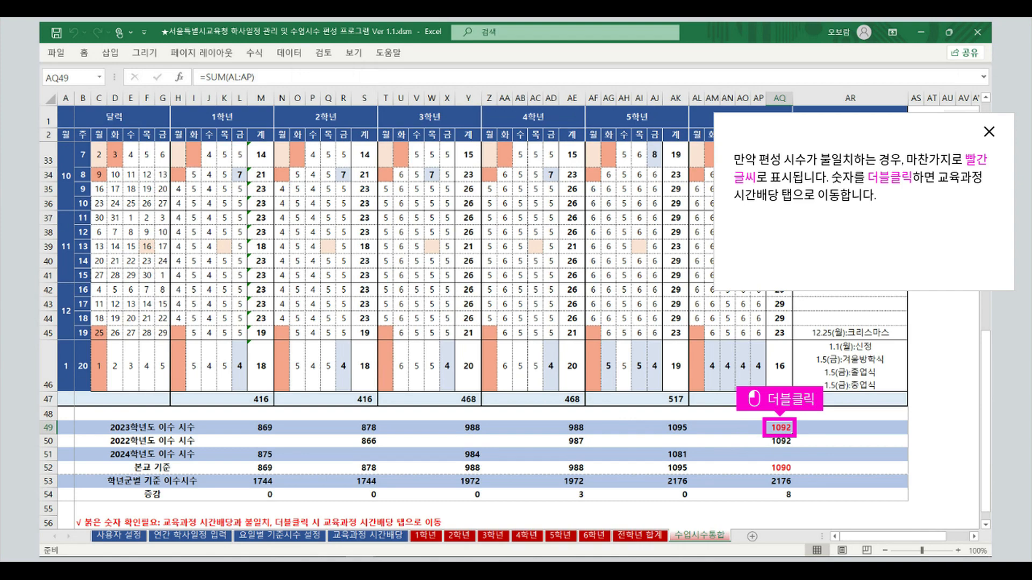
{"action": "double_click", "coordinate": [781, 428]}
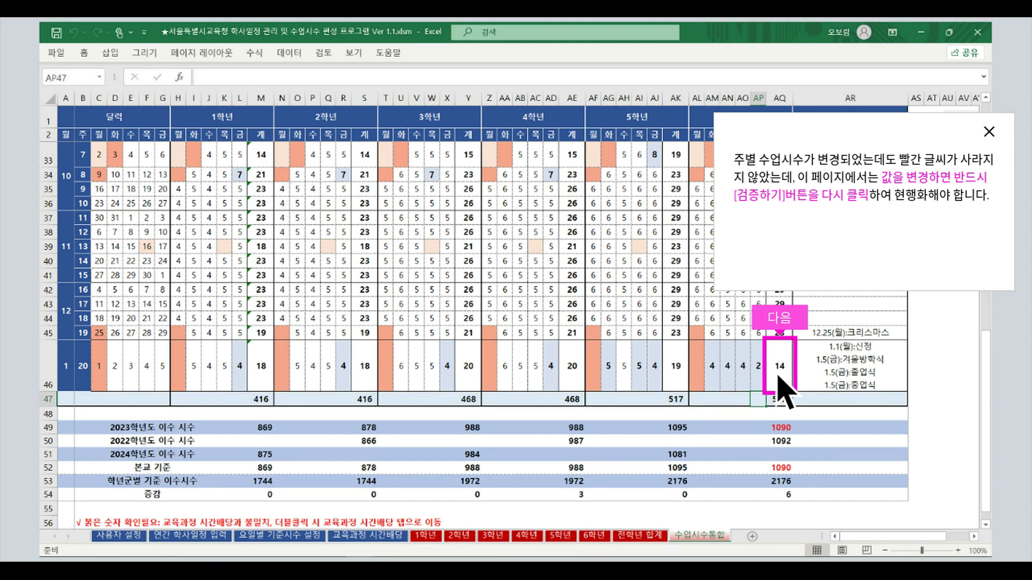
{"action": "left_click", "coordinate": [782, 388]}
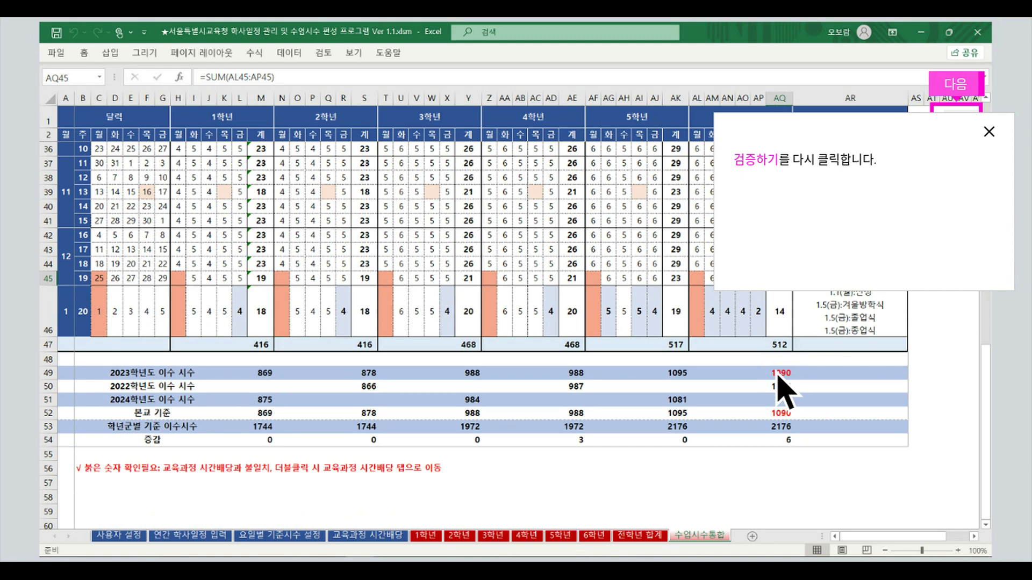
{"action": "left_click", "coordinate": [782, 388]}
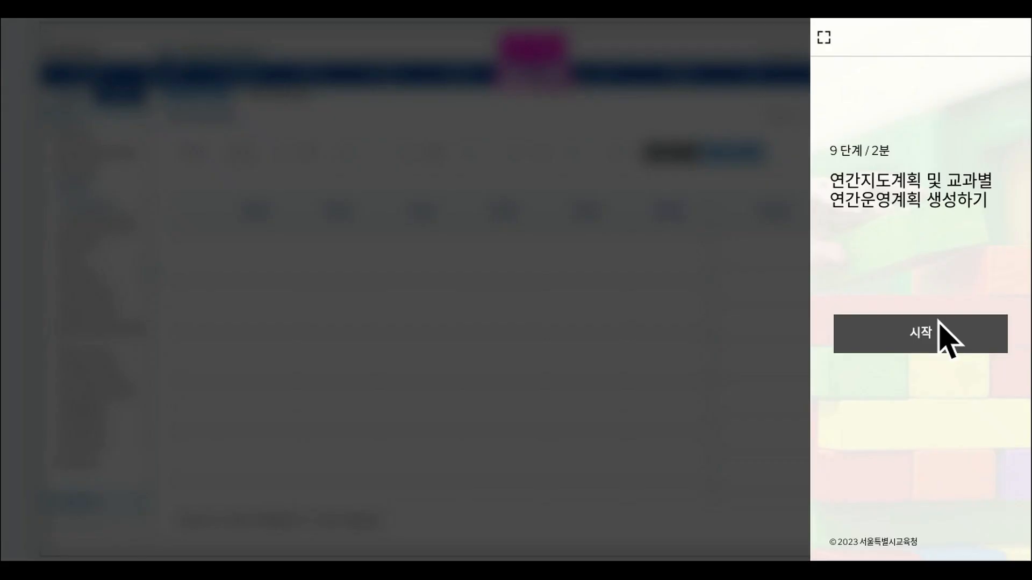
{"action": "left_click", "coordinate": [939, 326]}
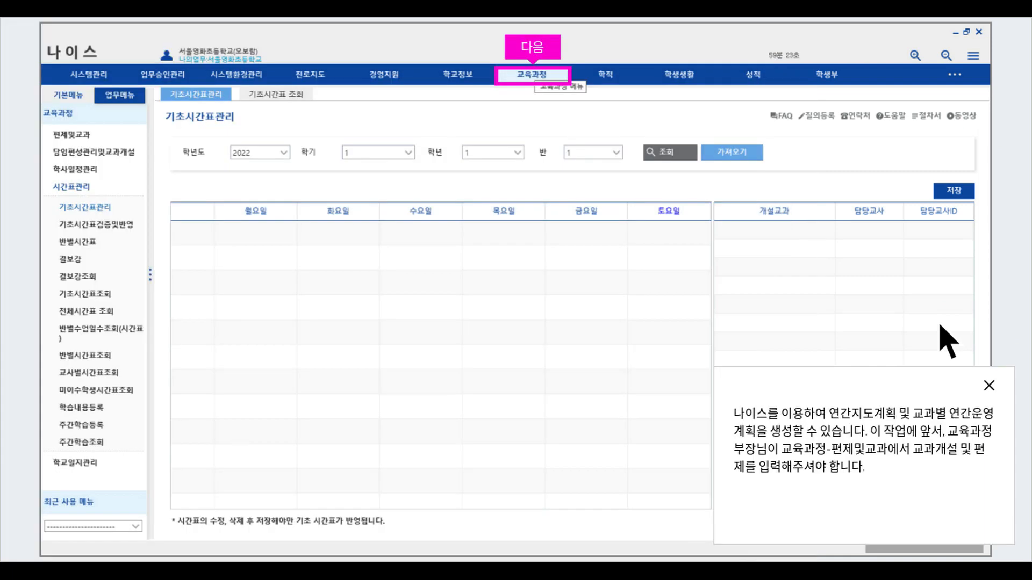